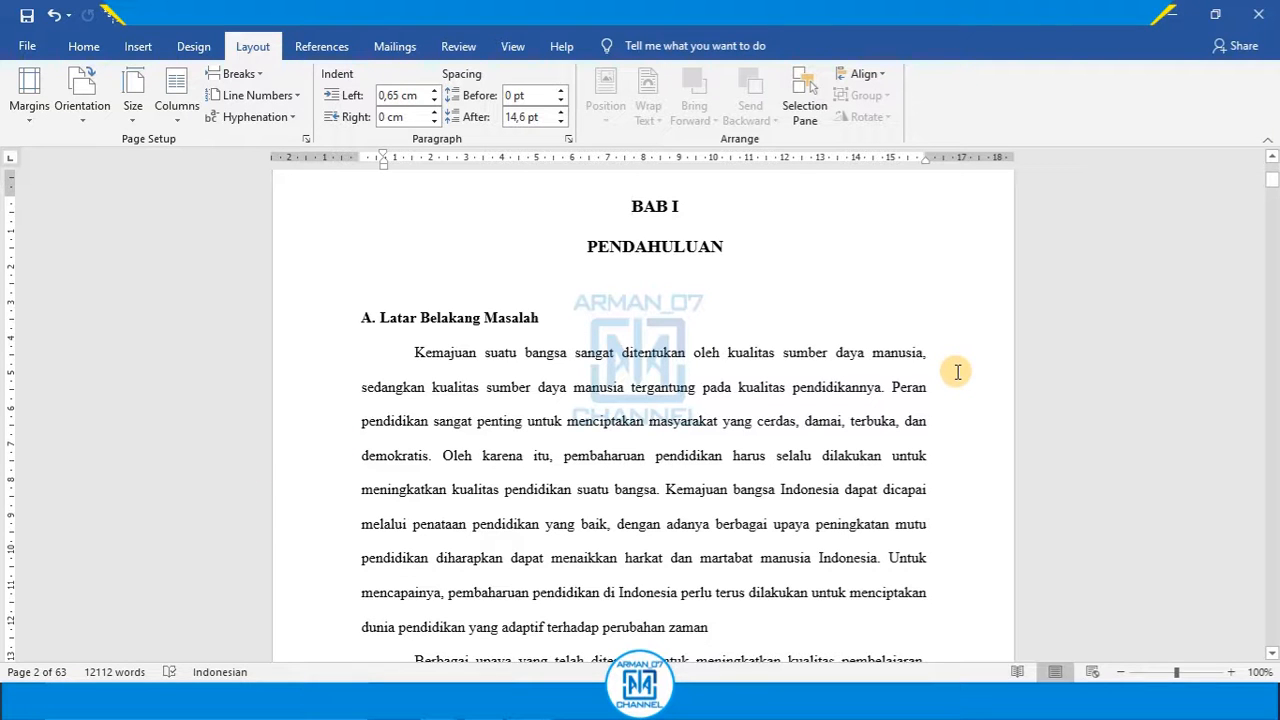
Step: Examine the first paragraph under "A. Latar Belakang Masalah", highlighting the whole paragraph and the single words "manusia" and "sumber"
{"action": "scroll", "coordinate": [957, 372], "scroll_direction": "down", "scroll_amount": 1}
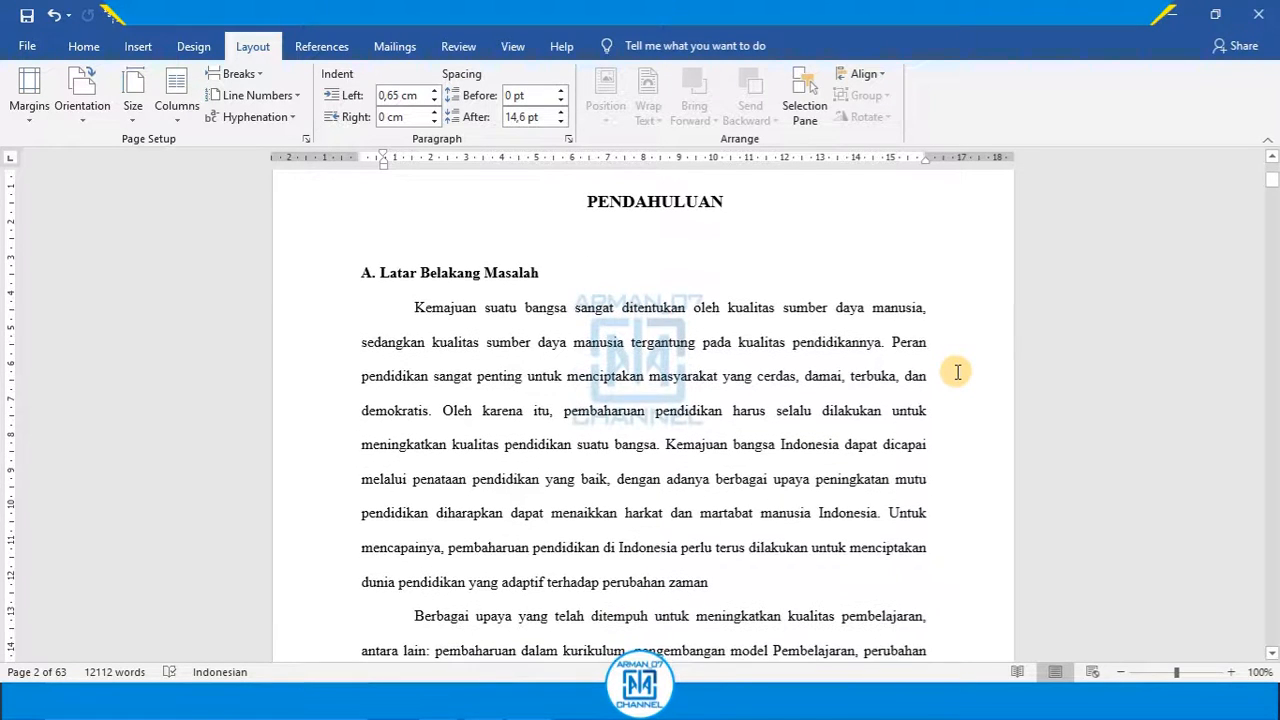
{"action": "left_click", "coordinate": [410, 308]}
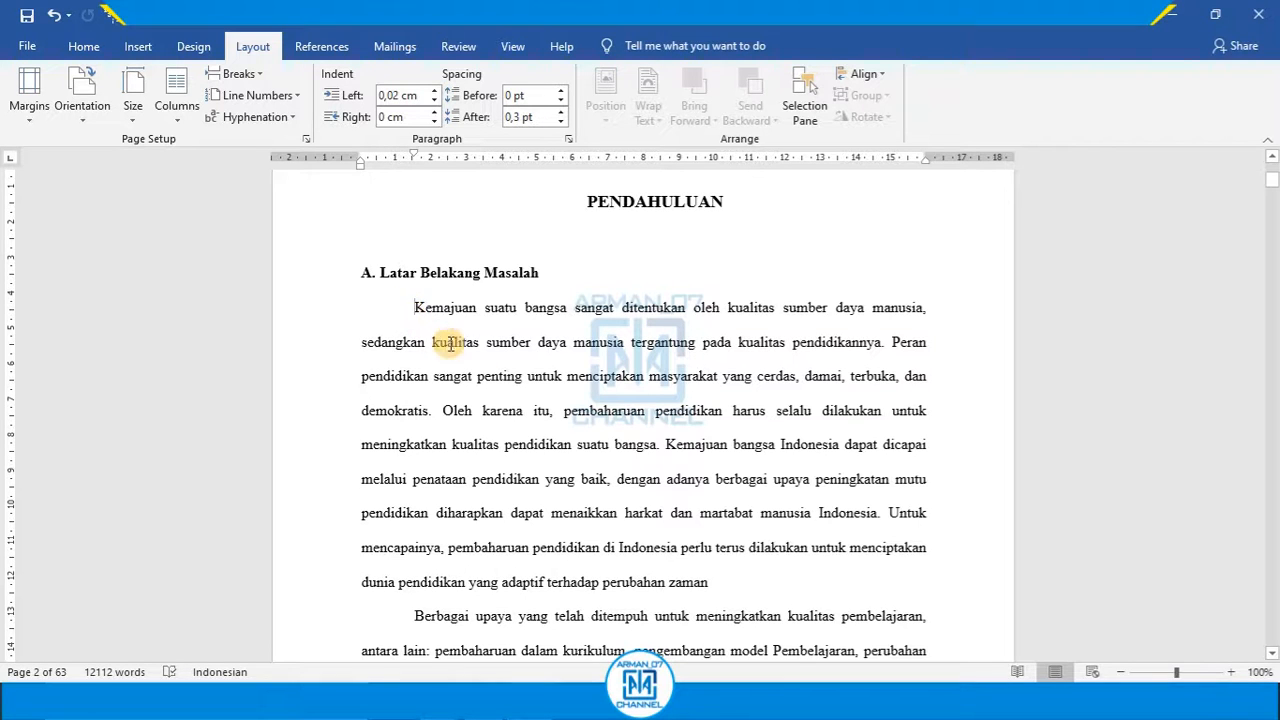
{"action": "triple_click", "coordinate": [713, 583]}
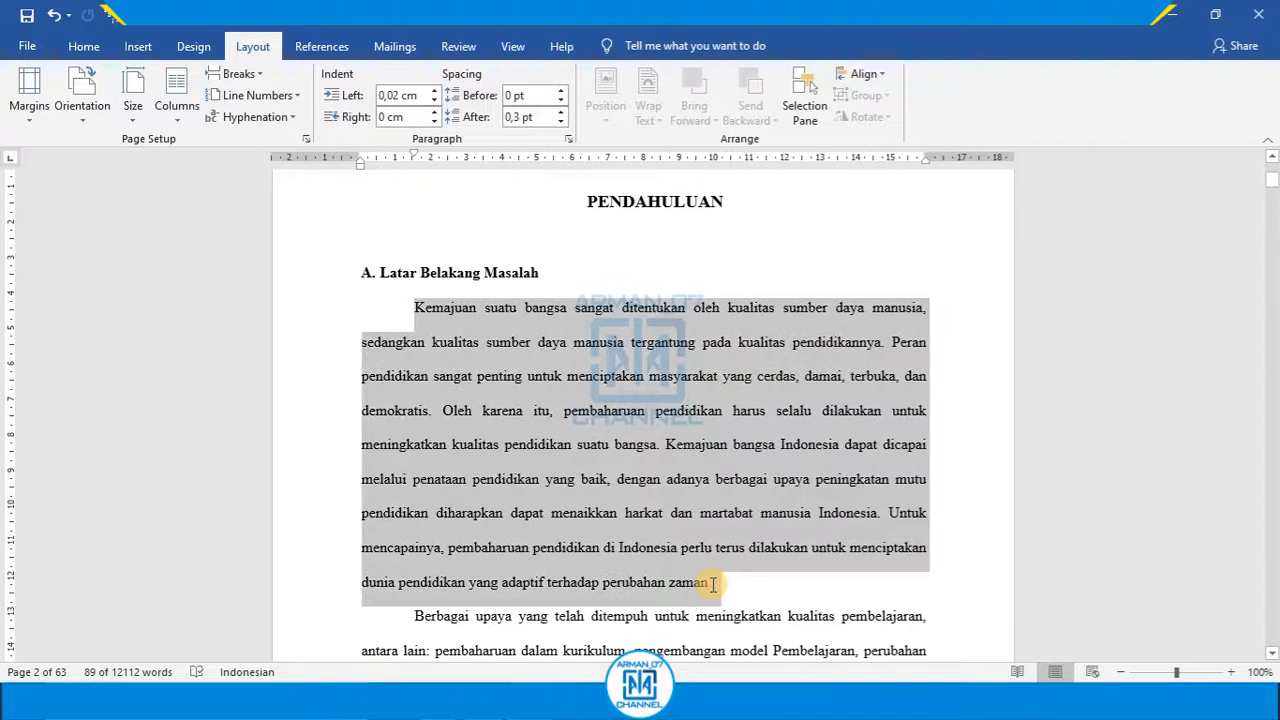
{"action": "double_click", "coordinate": [612, 344]}
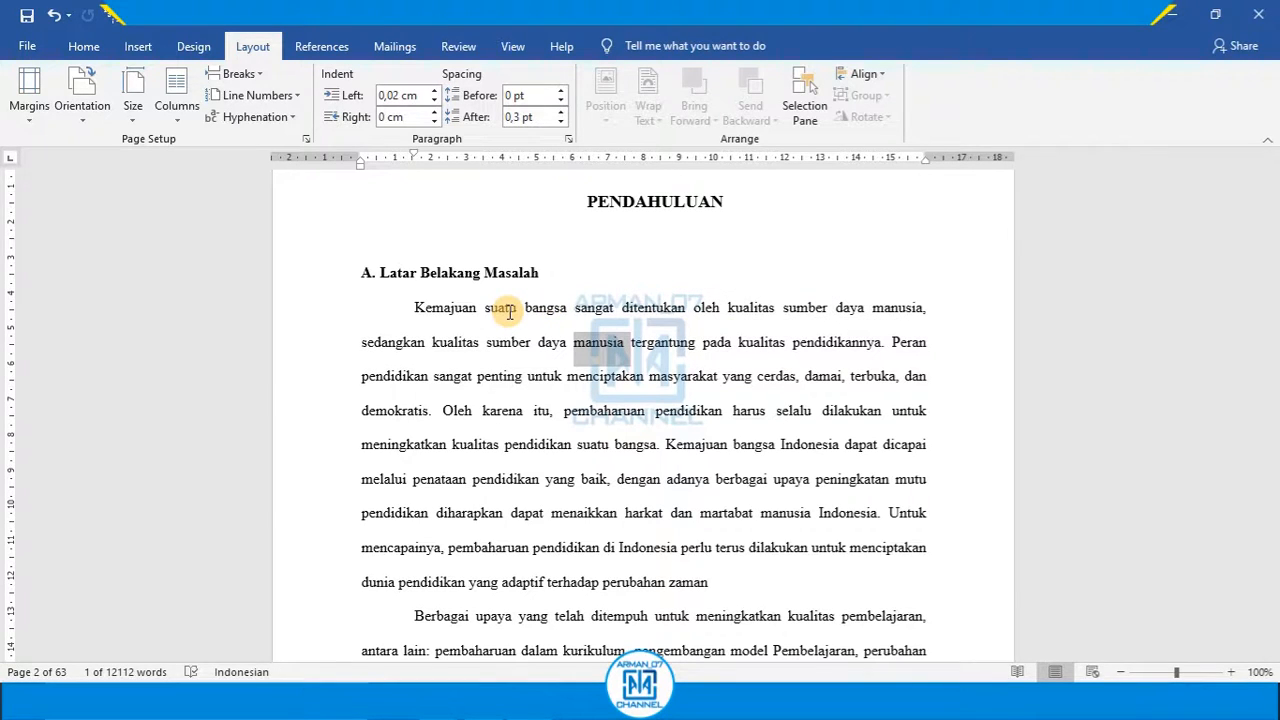
{"action": "triple_click", "coordinate": [509, 311]}
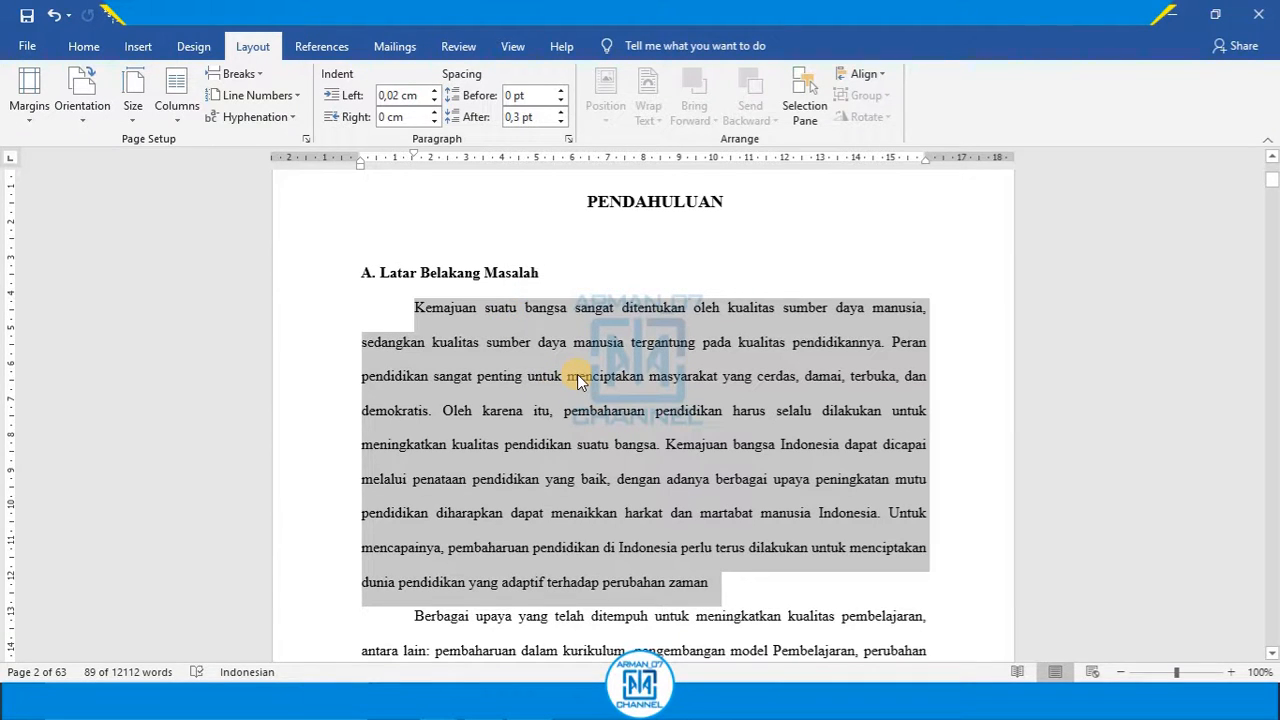
{"action": "left_click", "coordinate": [491, 311]}
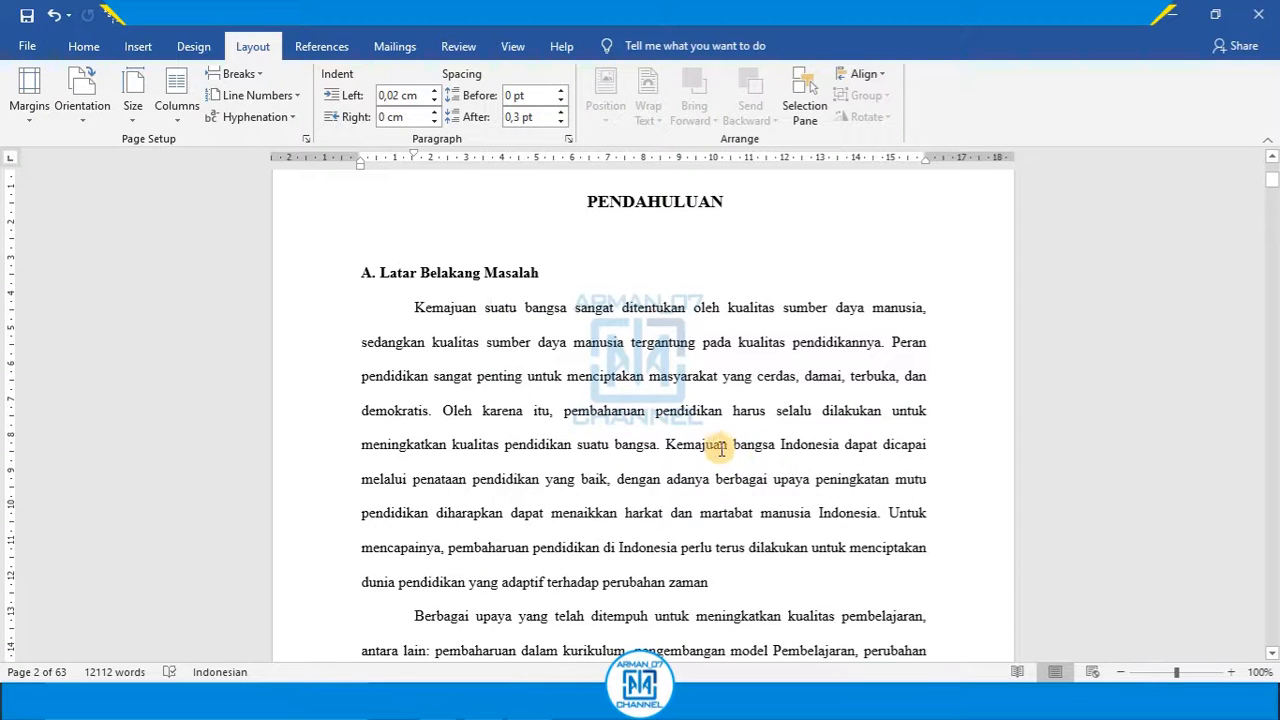
{"action": "triple_click", "coordinate": [597, 345]}
{"action": "double_click", "coordinate": [594, 345]}
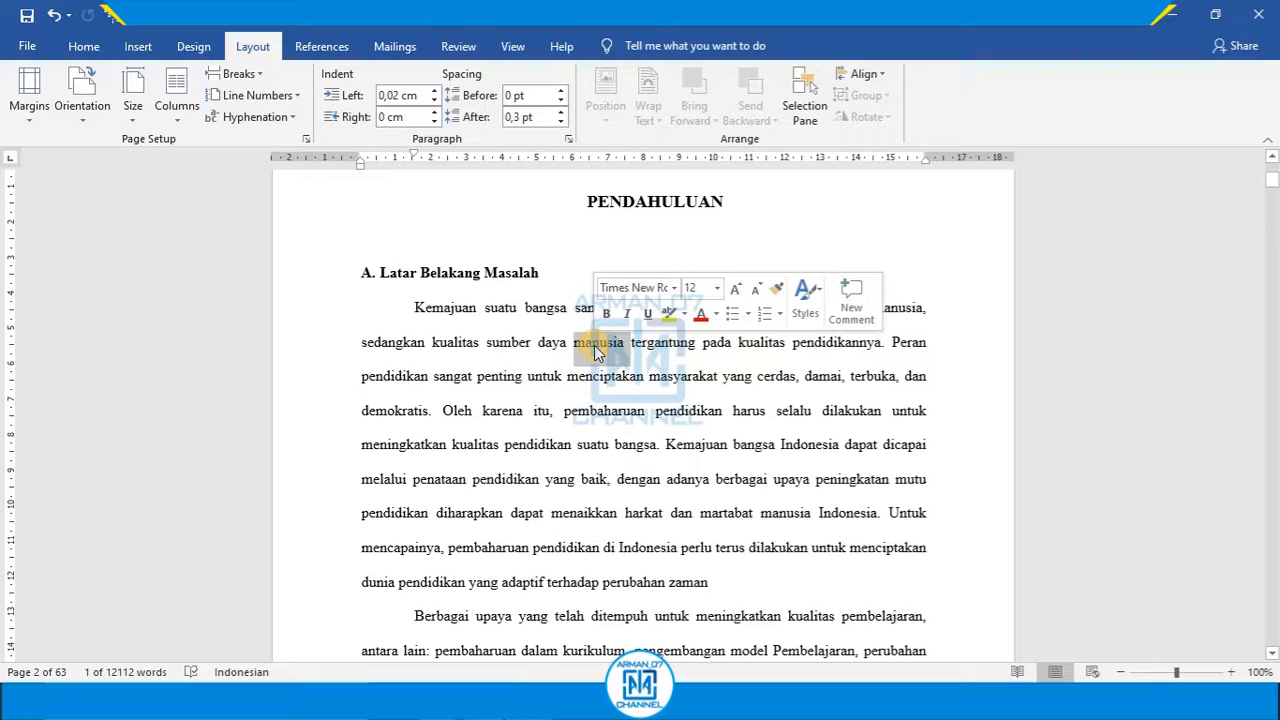
{"action": "double_click", "coordinate": [499, 346]}
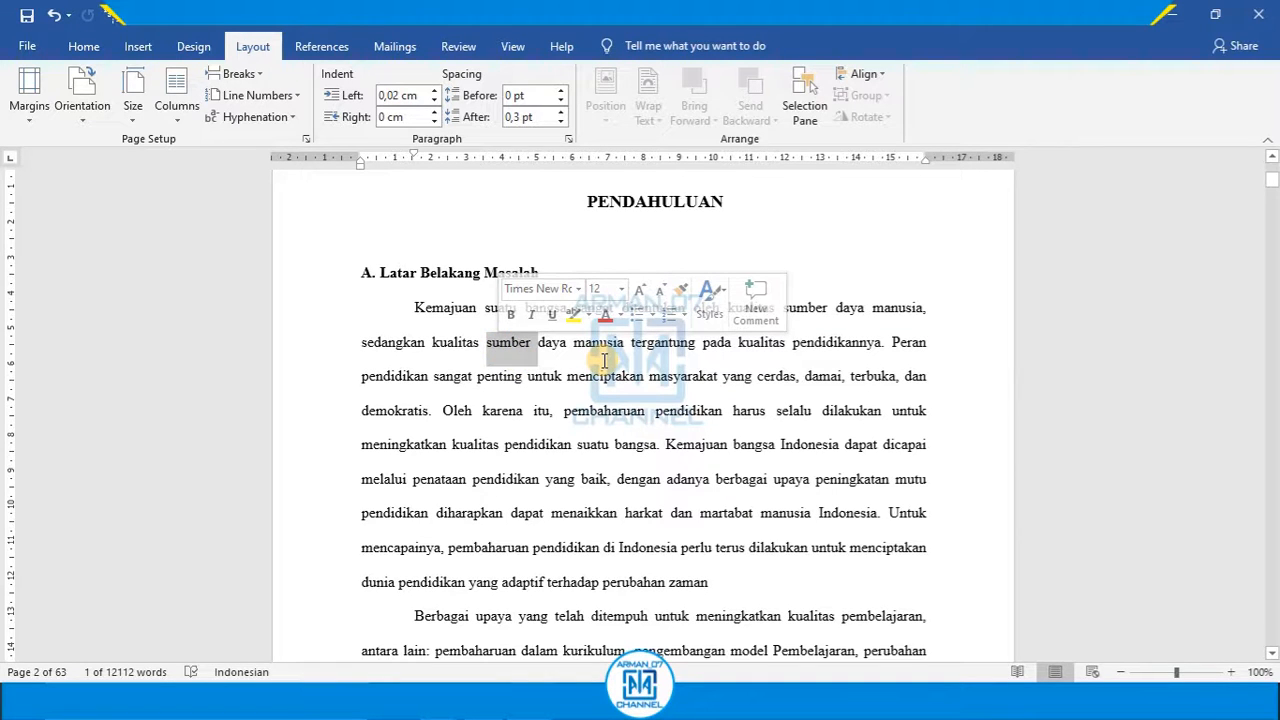
{"action": "left_click", "coordinate": [692, 376]}
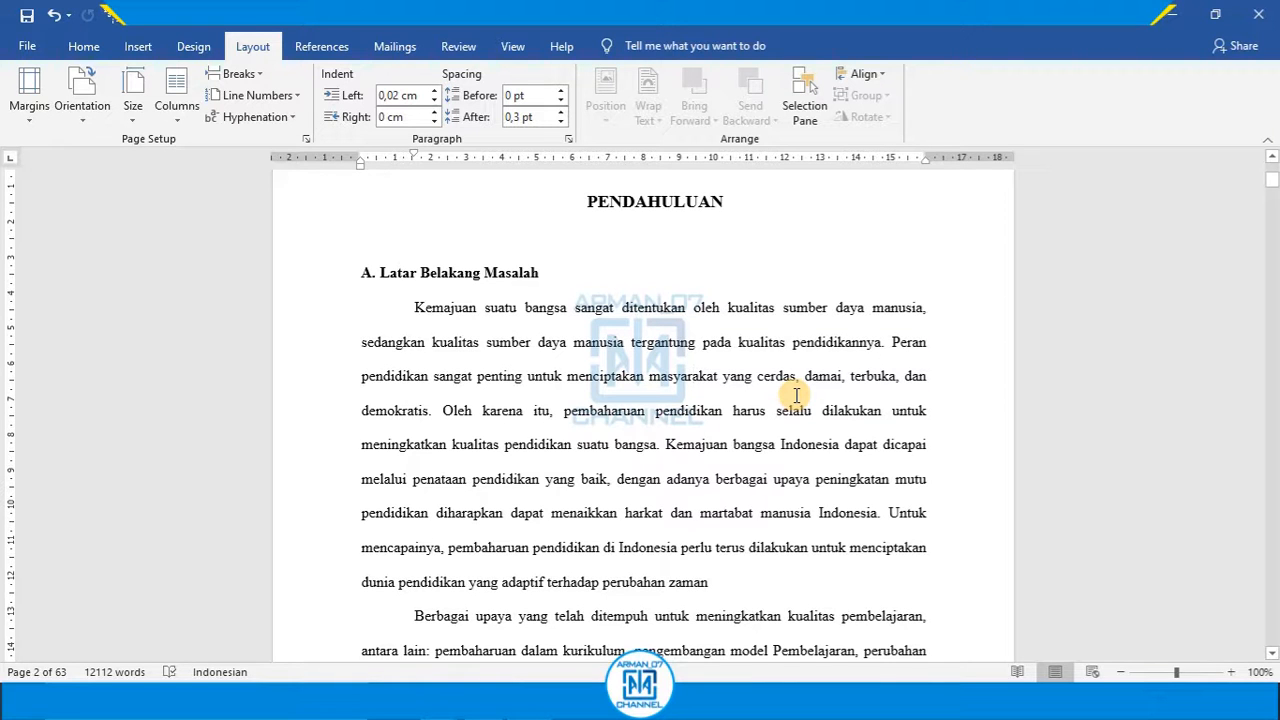
{"action": "scroll", "coordinate": [796, 395], "scroll_direction": "down", "scroll_amount": 1}
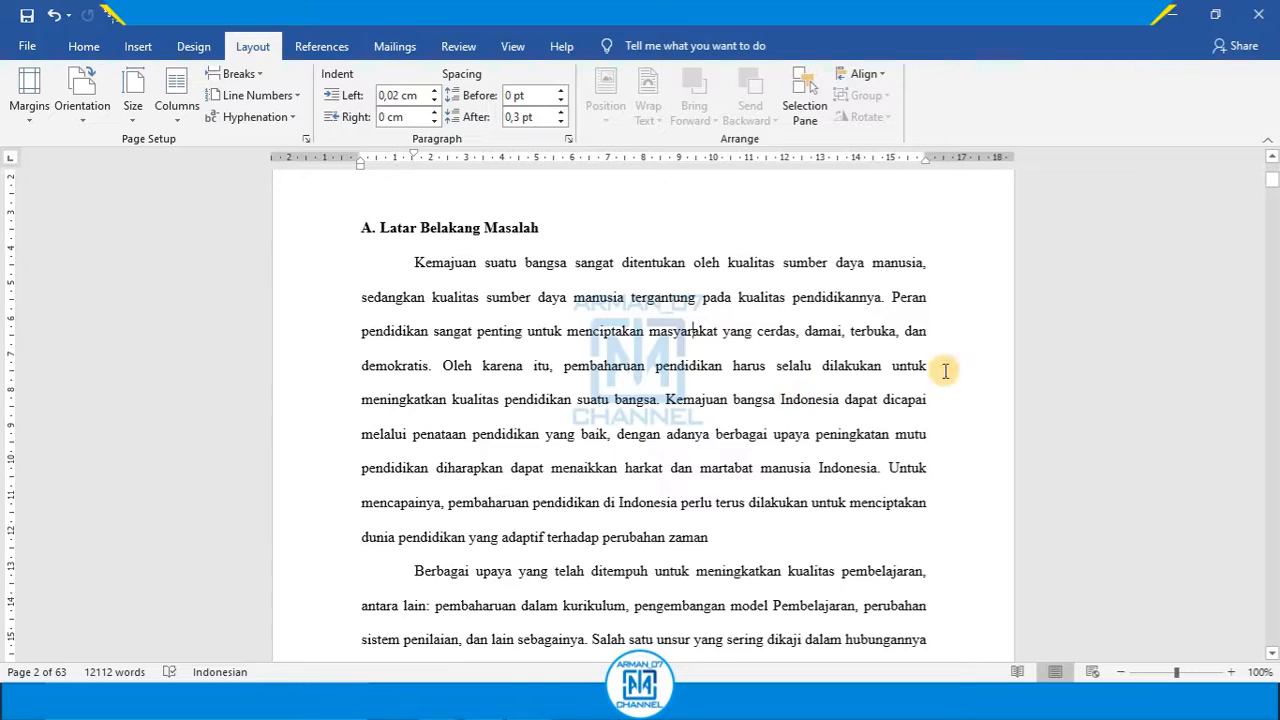
Step: Add an empty paragraph after the one ending in "belajarnya.", just before the heading "B. Identifikasi Masalah"
{"action": "left_click_drag", "start_coordinate": [1273, 178], "coordinate": [1273, 215]}
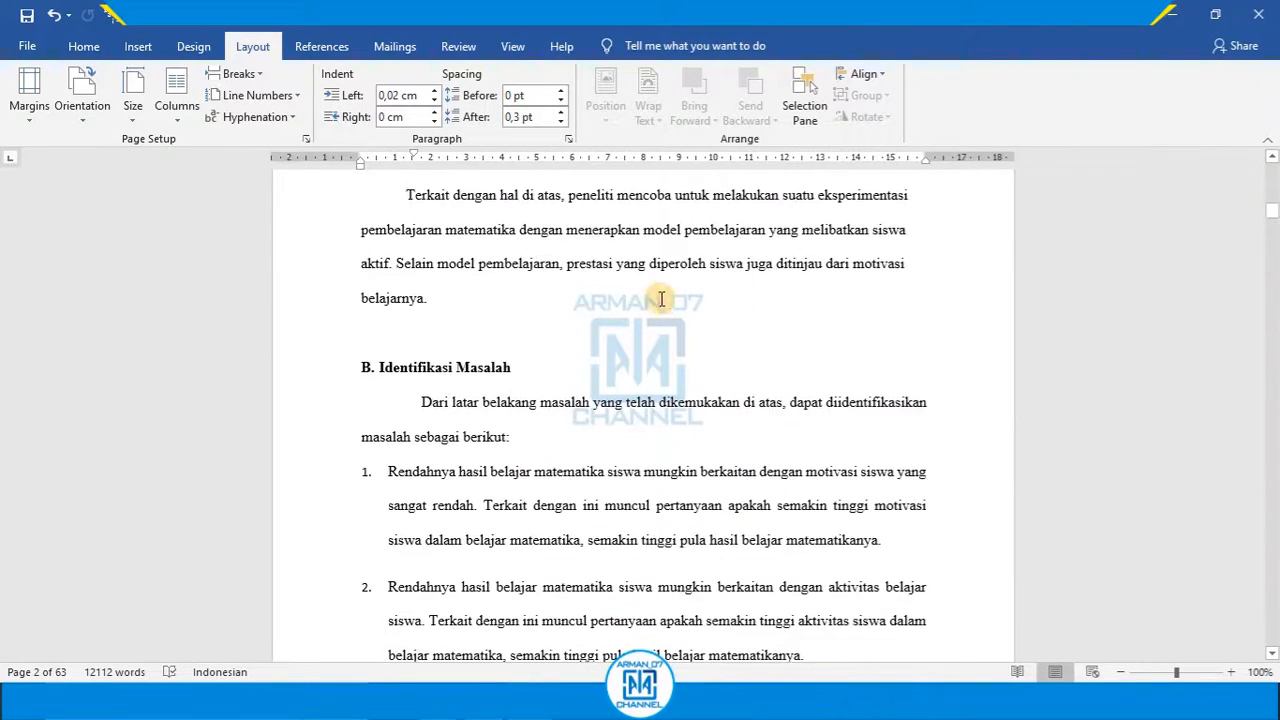
{"action": "left_click", "coordinate": [467, 296]}
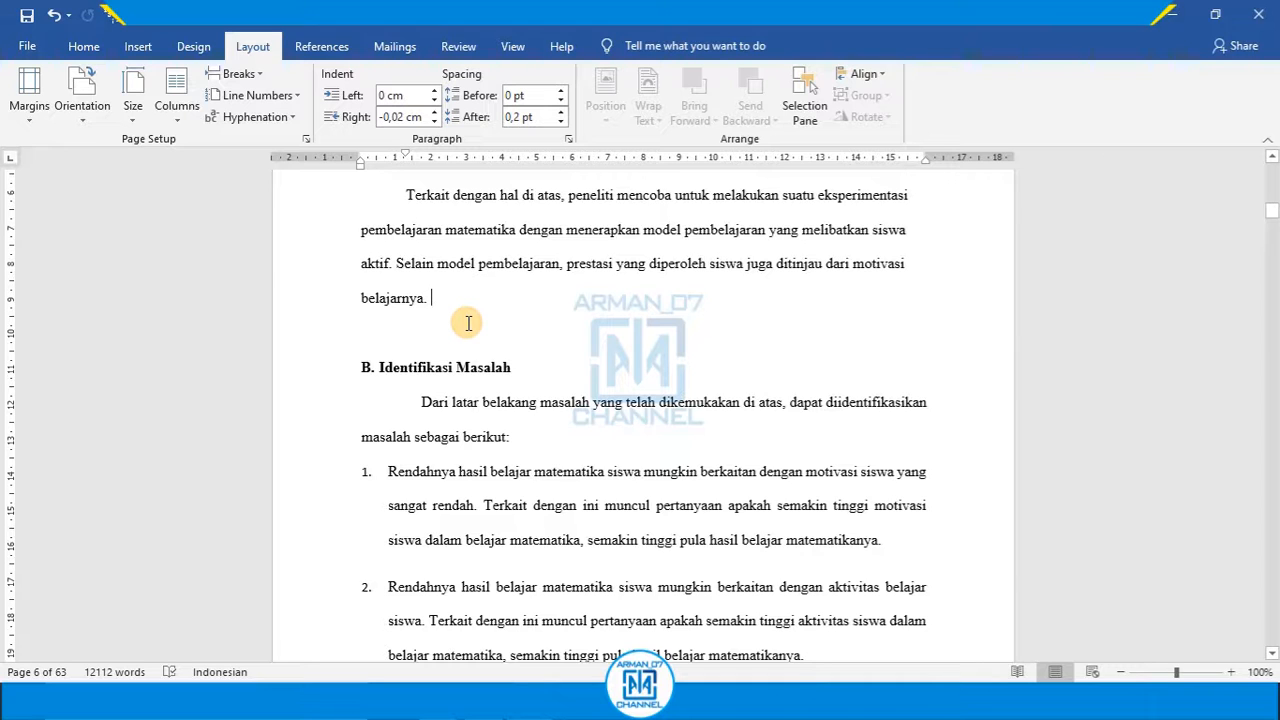
{"action": "key", "text": "Return"}
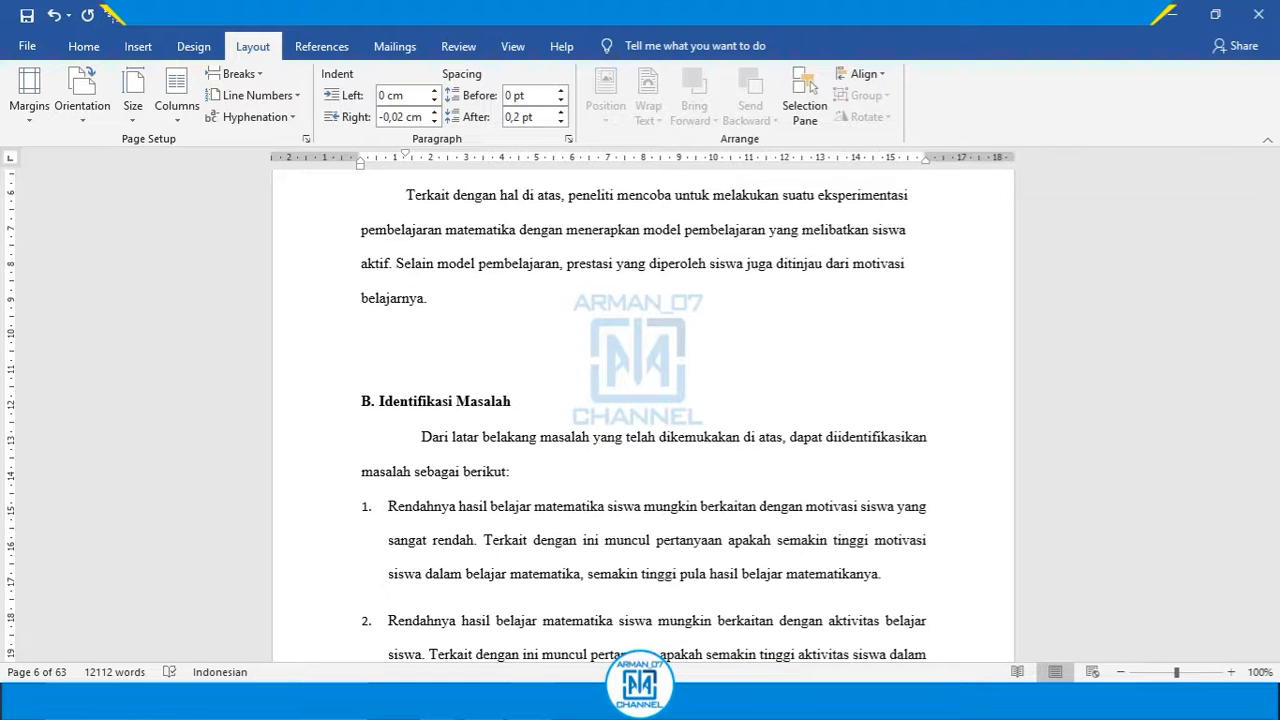
Step: Switch to the journal PDF in the browser and copy the page 2 paragraph from "Proses belajar mengajar merupakan" to "tujuan pembelajaran"
{"action": "key", "text": "alt+Tab"}
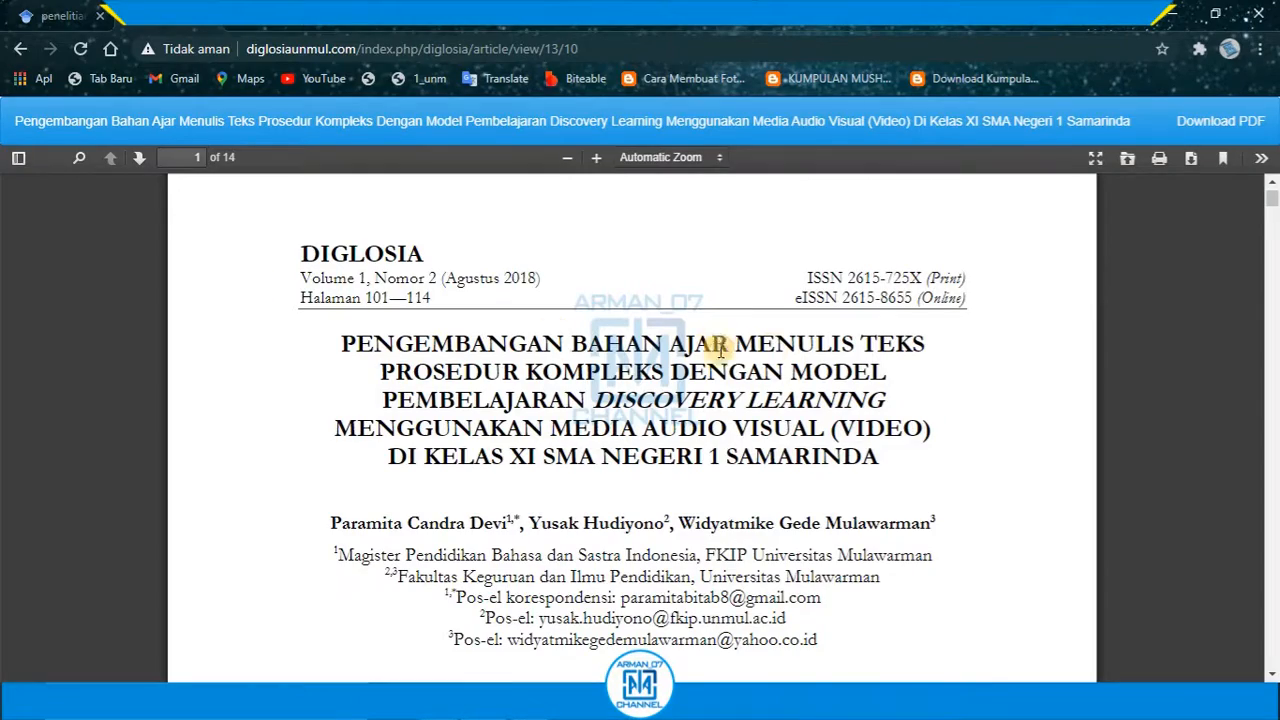
{"action": "left_click_drag", "start_coordinate": [1270, 198], "coordinate": [1270, 243]}
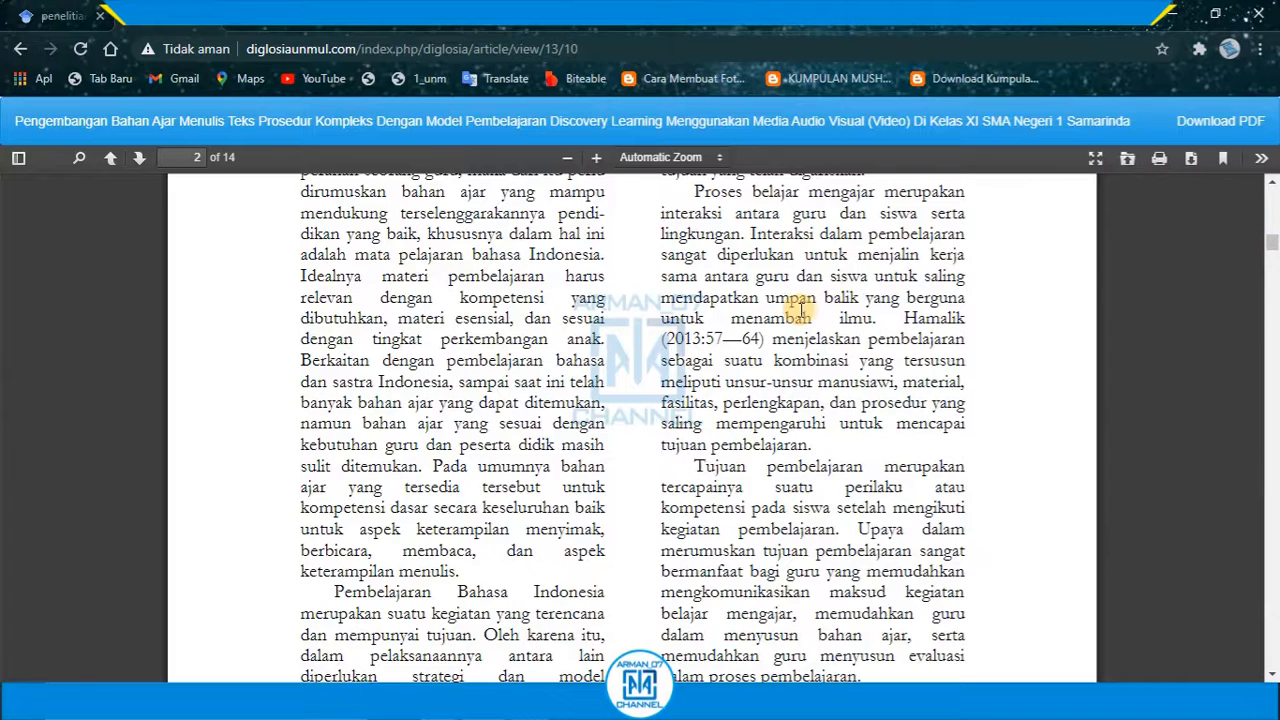
{"action": "scroll", "coordinate": [748, 282], "scroll_direction": "up", "scroll_amount": 1}
{"action": "left_click_drag", "start_coordinate": [695, 285], "coordinate": [810, 536]}
{"action": "right_click", "coordinate": [762, 378]}
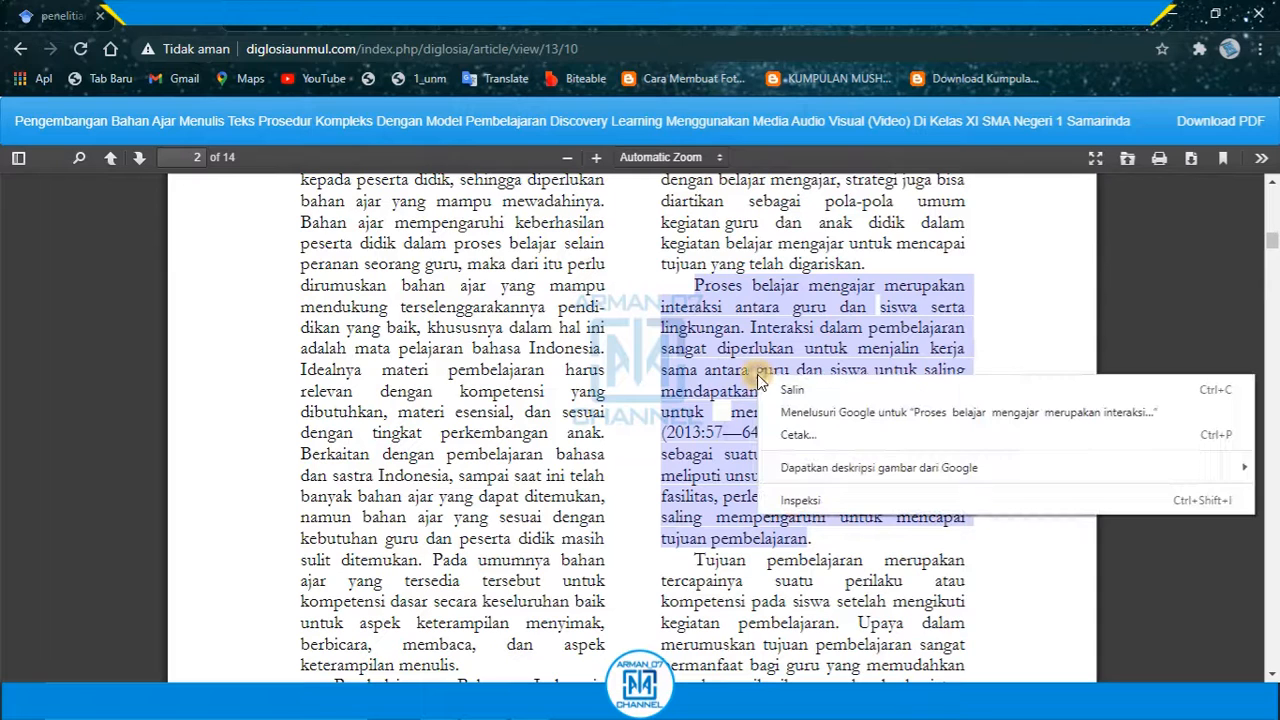
{"action": "left_click", "coordinate": [790, 390]}
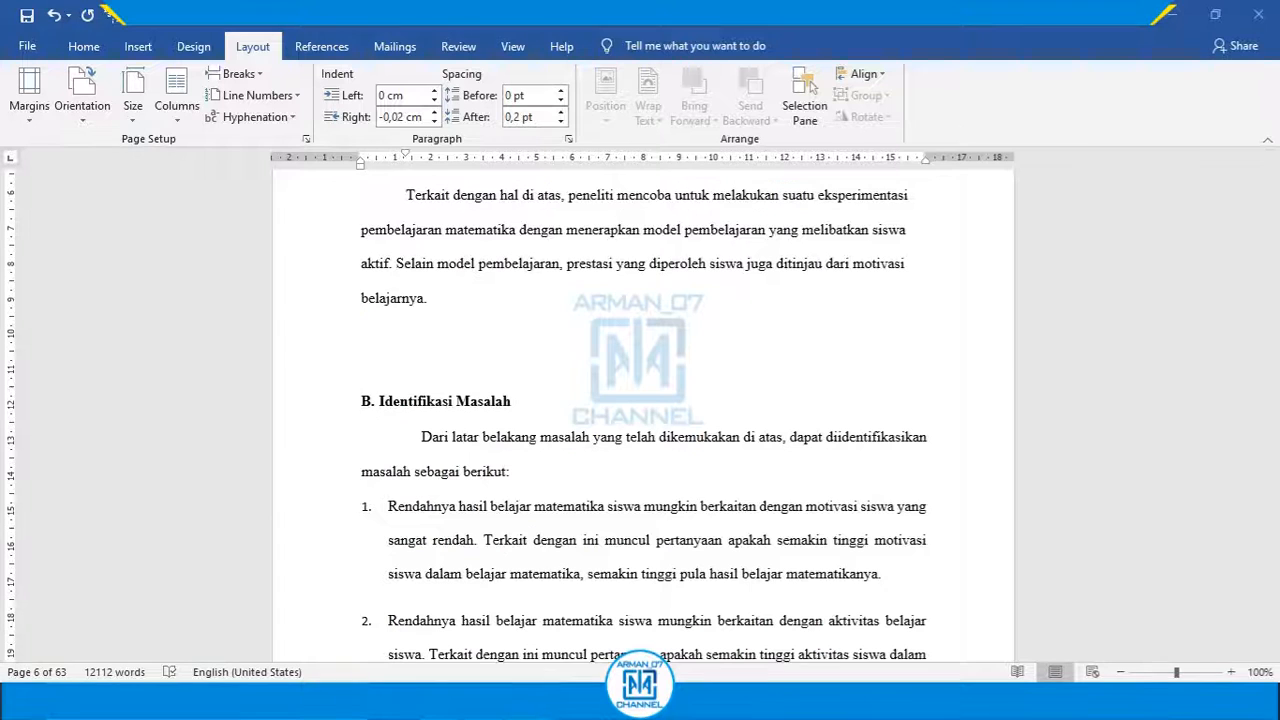
Step: Switch back to the Word document and paste the copied paragraph into the empty line above "B. Identifikasi Masalah"
{"action": "key", "text": "alt+Tab"}
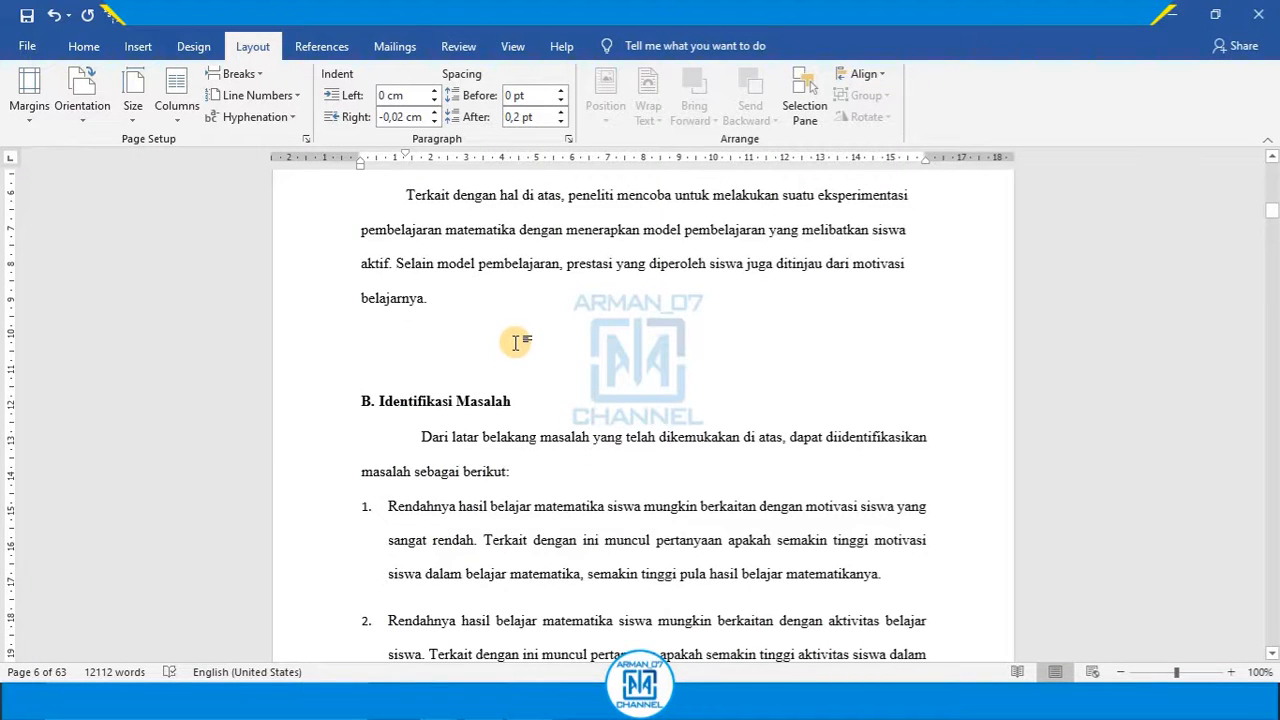
{"action": "key", "text": "ctrl+v"}
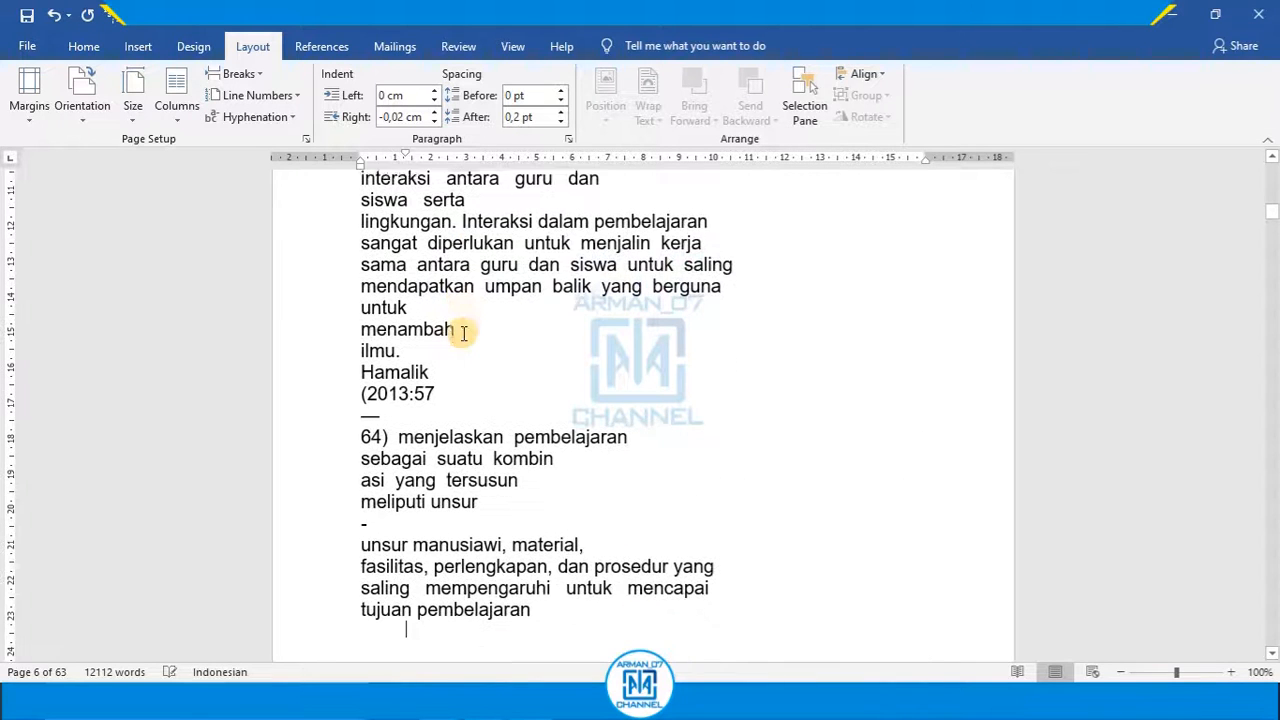
{"action": "scroll", "coordinate": [466, 329], "scroll_direction": "up", "scroll_amount": 2}
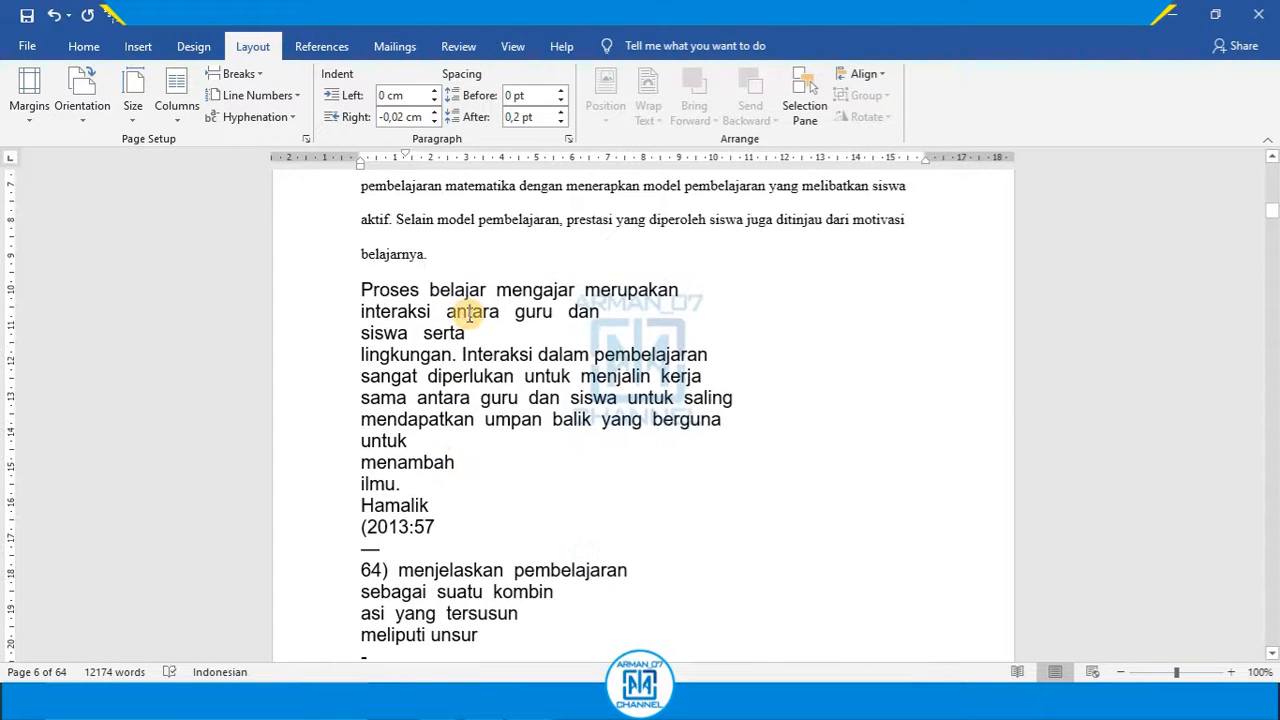
Step: Select the entire pasted text from "Proses" to "tujuan pembelajaran" and reset its character formatting to the default font
{"action": "triple_click", "coordinate": [365, 289]}
{"action": "left_click", "coordinate": [363, 287]}
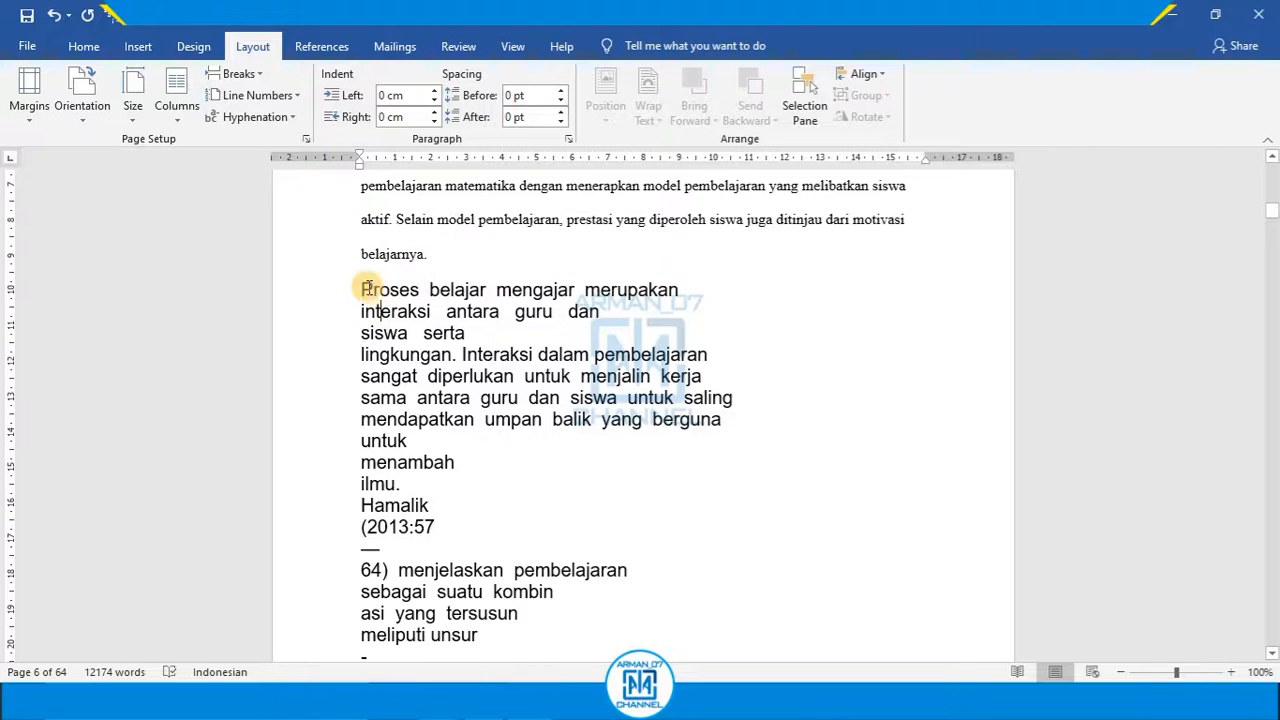
{"action": "scroll", "coordinate": [371, 486], "scroll_direction": "down", "scroll_amount": 6}
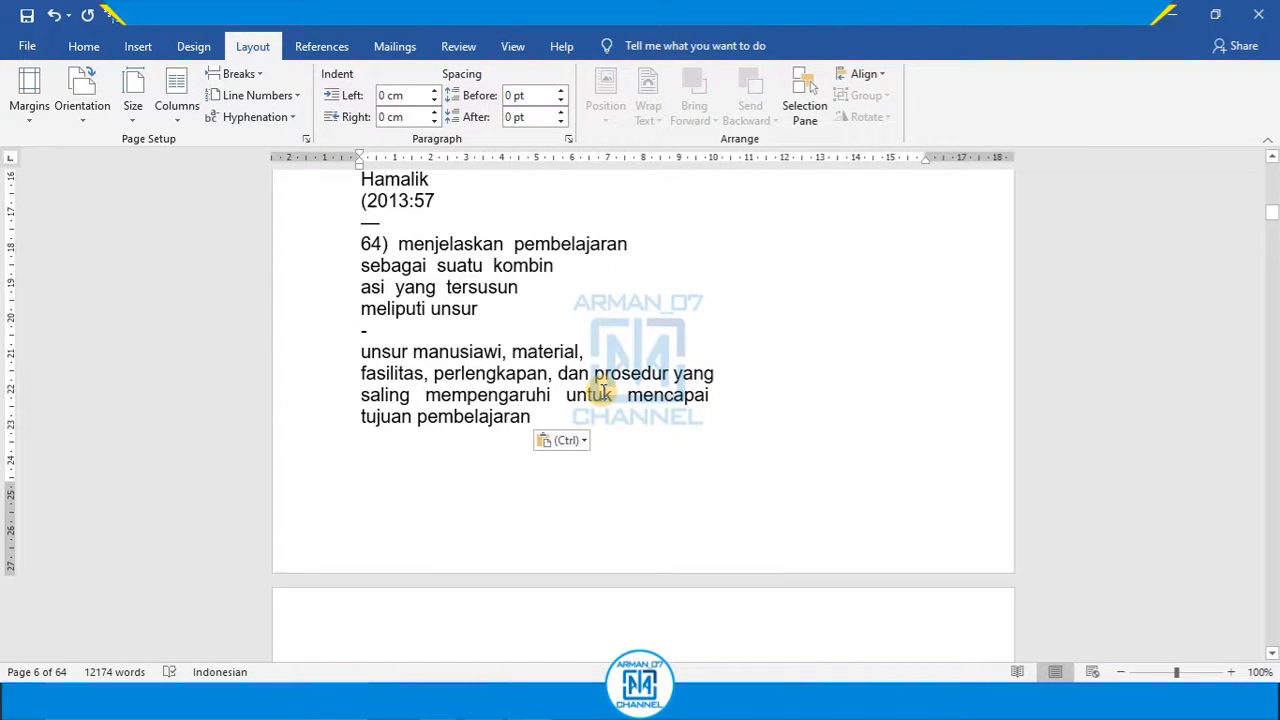
{"action": "left_click", "coordinate": [526, 416], "text": "shift"}
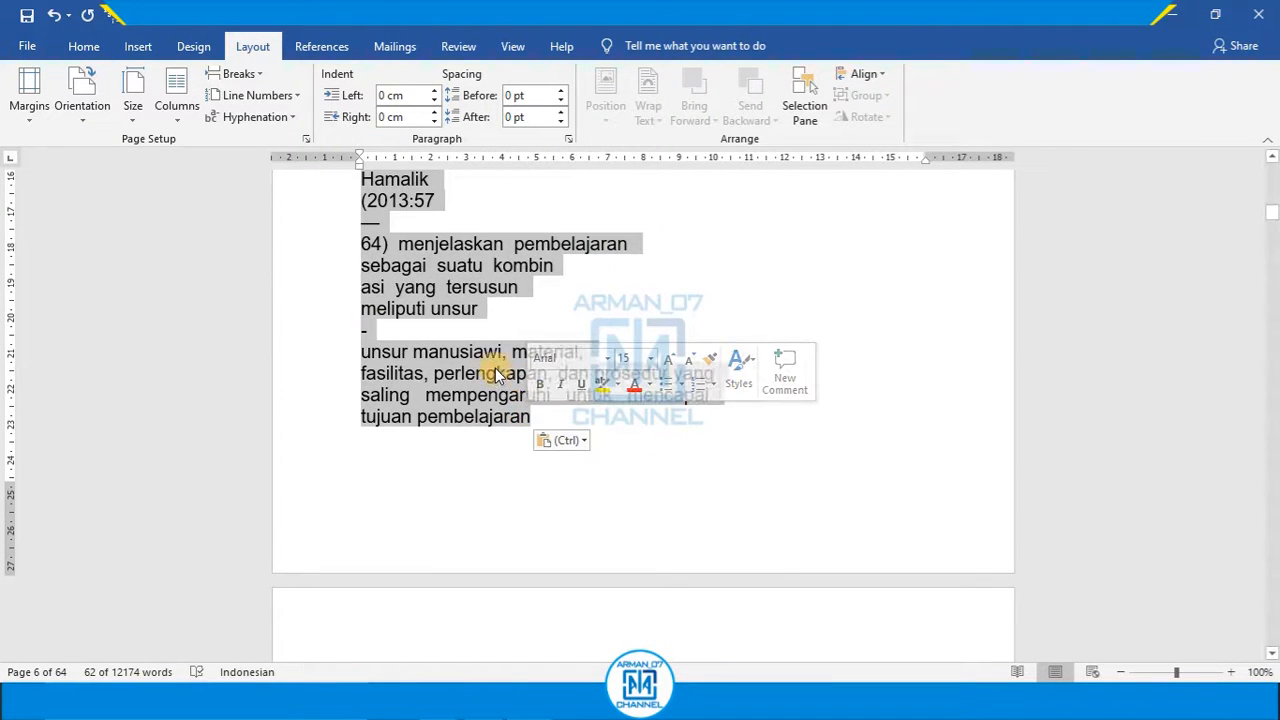
{"action": "scroll", "coordinate": [500, 376], "scroll_direction": "up", "scroll_amount": 7}
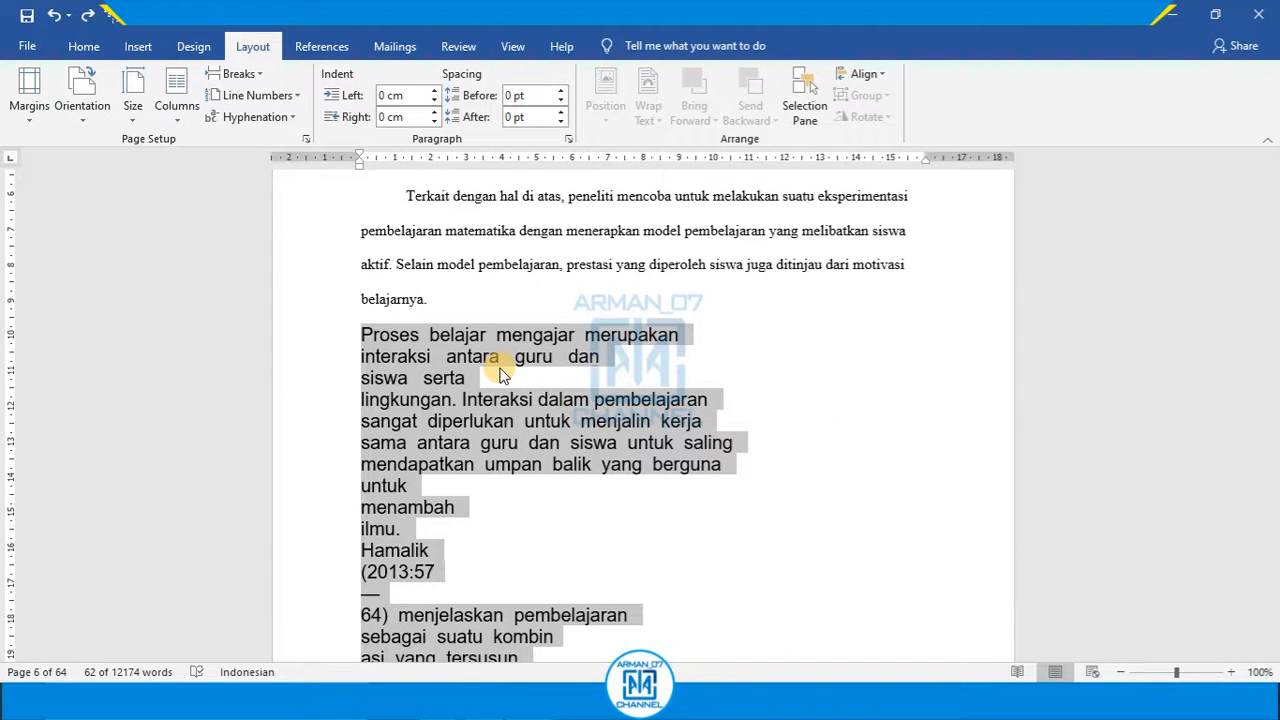
{"action": "key", "text": "ctrl+space"}
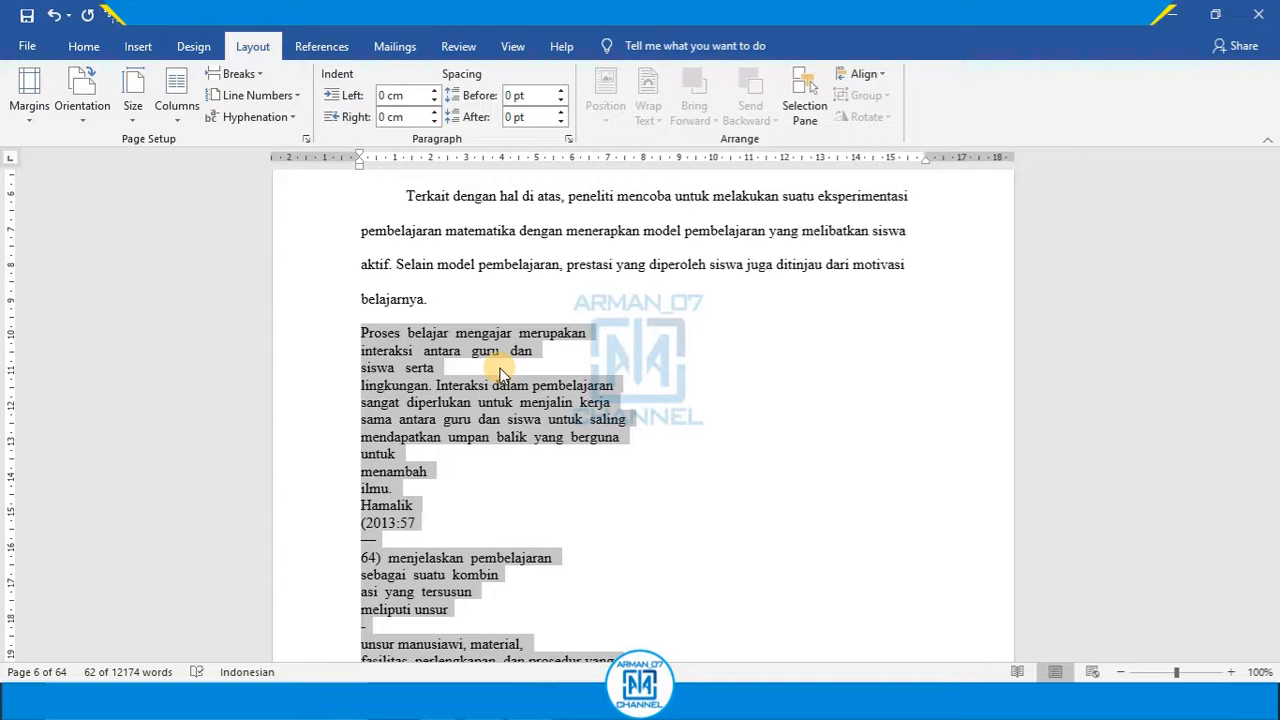
Step: Join the broken lines of the pasted text into one continuous paragraph ending in "tujuan pembelajaran", removing the dash in the cited page range
{"action": "left_click", "coordinate": [498, 333]}
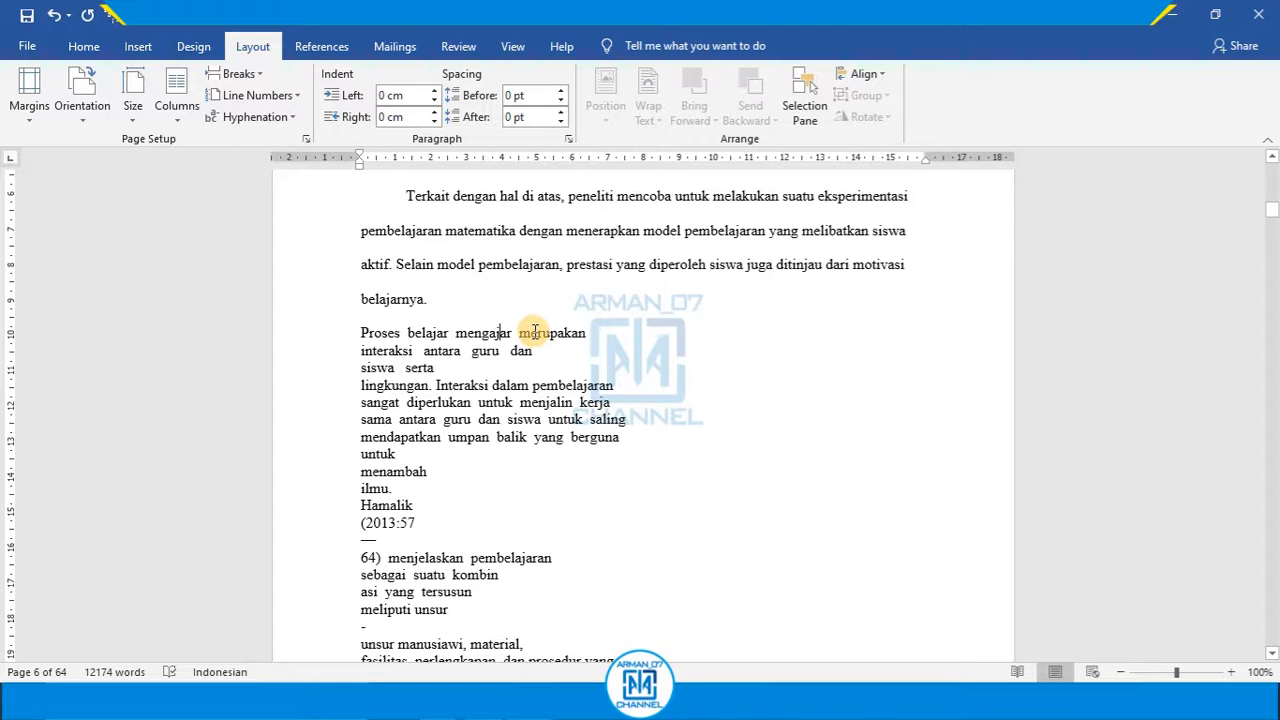
{"action": "key", "text": "End"}
{"action": "key", "text": "Delete"}
{"action": "key", "text": "End"}
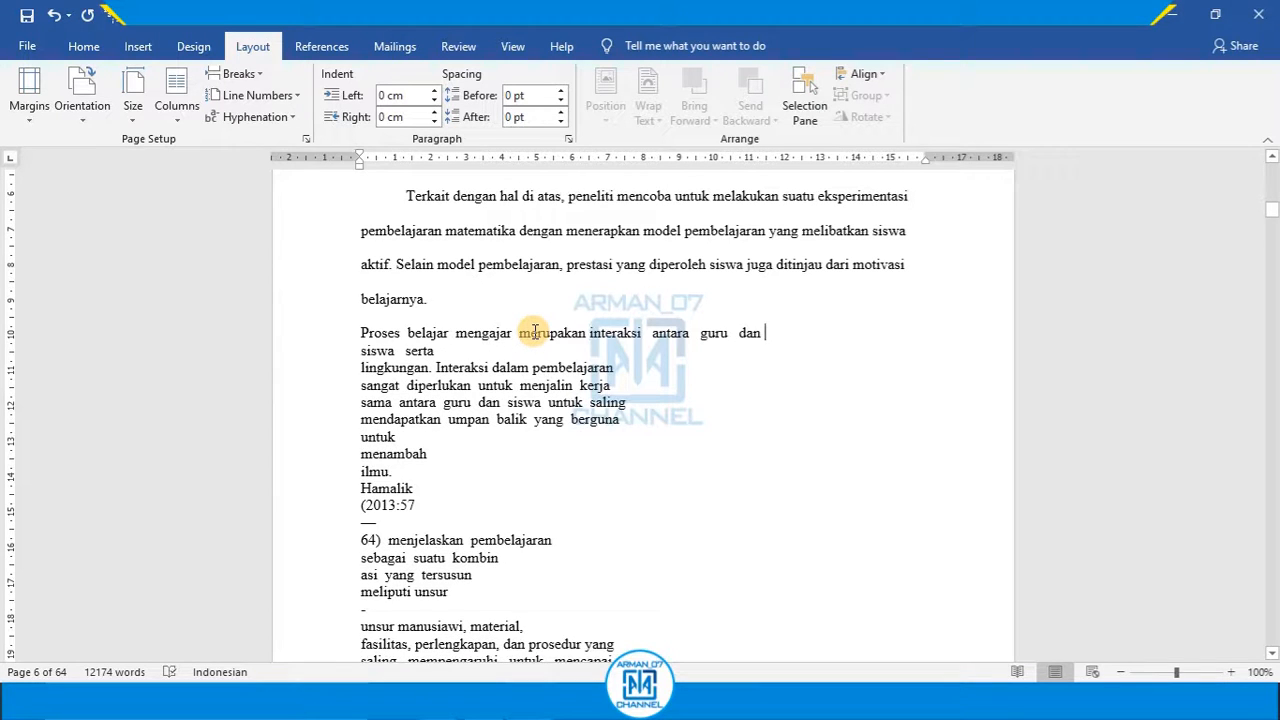
{"action": "key", "text": "Delete"}
{"action": "key", "text": "Delete"}
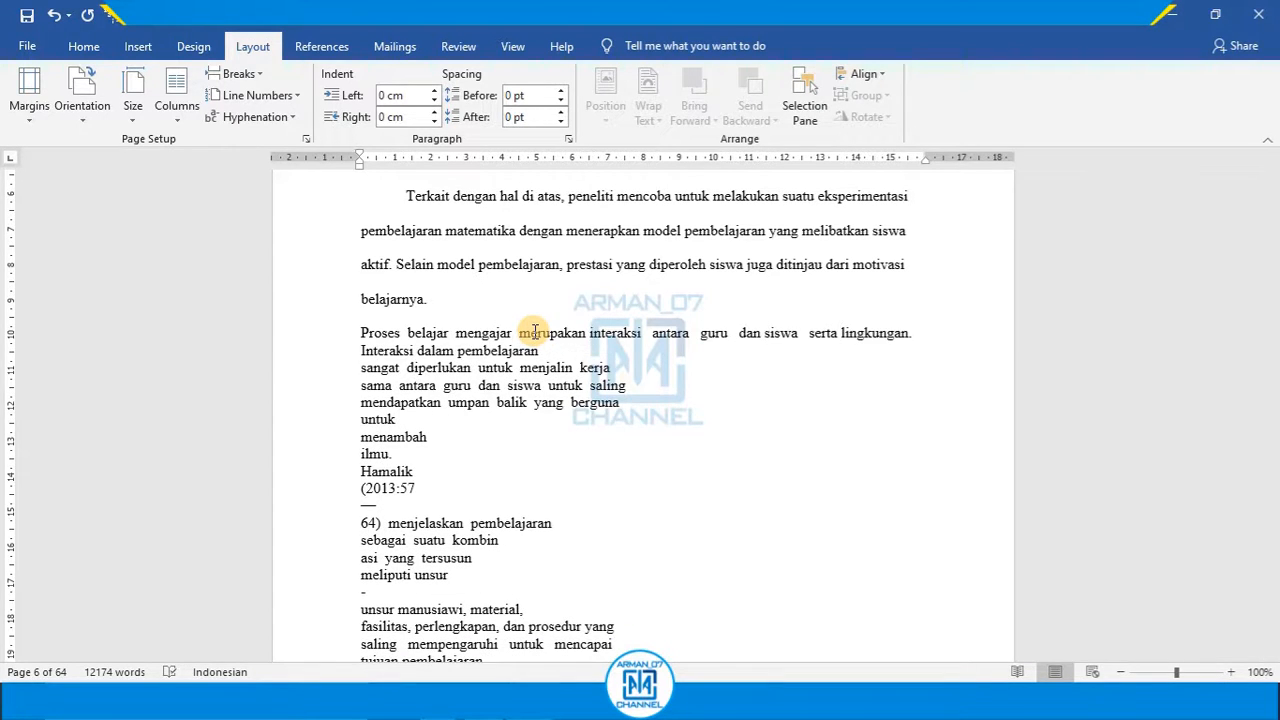
{"action": "key", "text": "End"}
{"action": "key", "text": "Delete"}
{"action": "key", "text": "End"}
{"action": "key", "text": "Delete"}
{"action": "key", "text": "End"}
{"action": "key", "text": "Delete"}
{"action": "key", "text": "End"}
{"action": "key", "text": "Delete"}
{"action": "key", "text": "End"}
{"action": "key", "text": "Delete"}
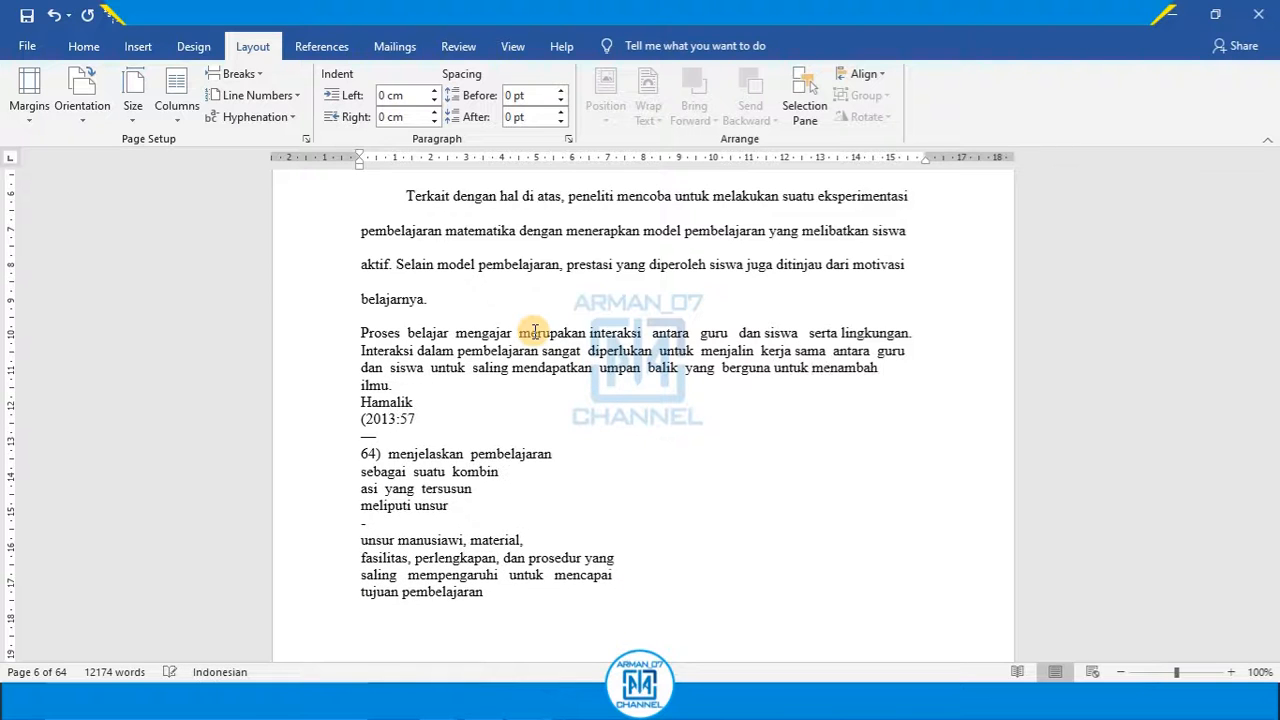
{"action": "key", "text": "End"}
{"action": "key", "text": "Delete"}
{"action": "key", "text": "End"}
{"action": "key", "text": "Delete"}
{"action": "key", "text": "End"}
{"action": "key", "text": "Delete"}
{"action": "key", "text": "Delete"}
{"action": "key", "text": "Delete"}
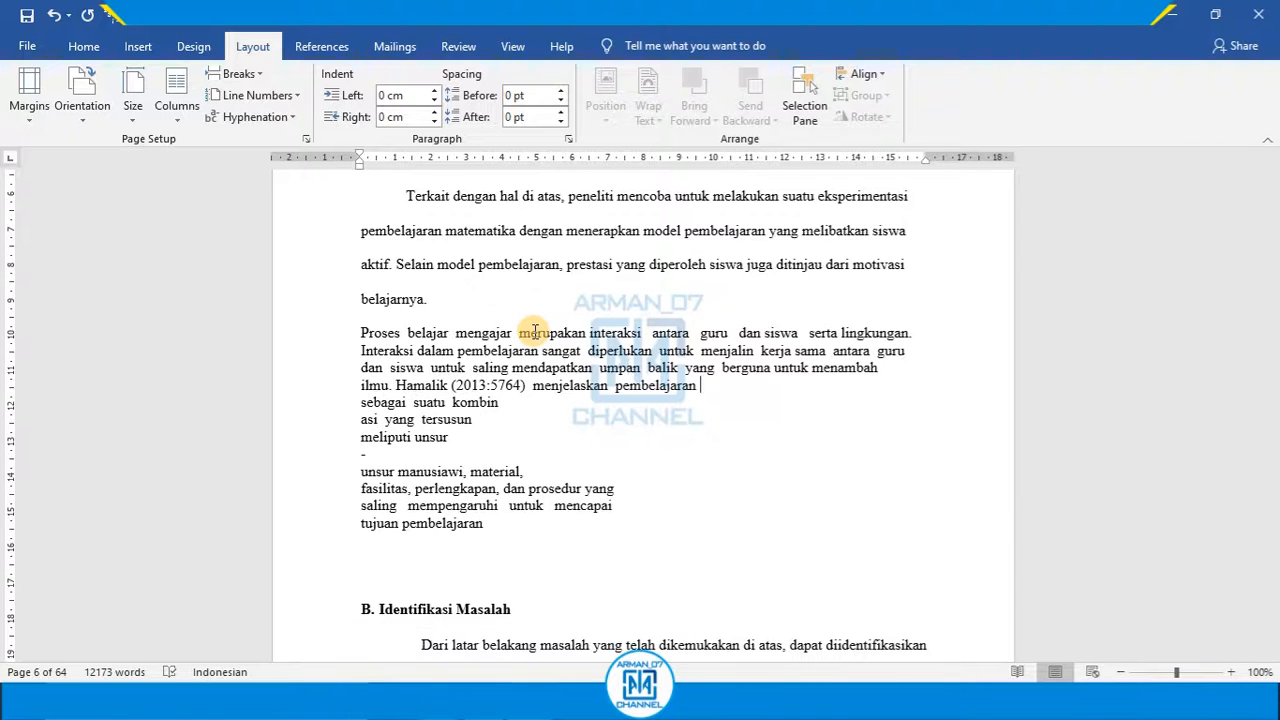
{"action": "key", "text": "End"}
{"action": "key", "text": "Delete"}
{"action": "key", "text": "End"}
{"action": "key", "text": "Delete"}
{"action": "key", "text": "End"}
{"action": "key", "text": "Delete"}
{"action": "key", "text": "End"}
{"action": "key", "text": "Delete"}
{"action": "key", "text": "End"}
{"action": "key", "text": "Delete"}
{"action": "key", "text": "End"}
{"action": "key", "text": "Delete"}
{"action": "key", "text": "End"}
{"action": "key", "text": "Delete"}
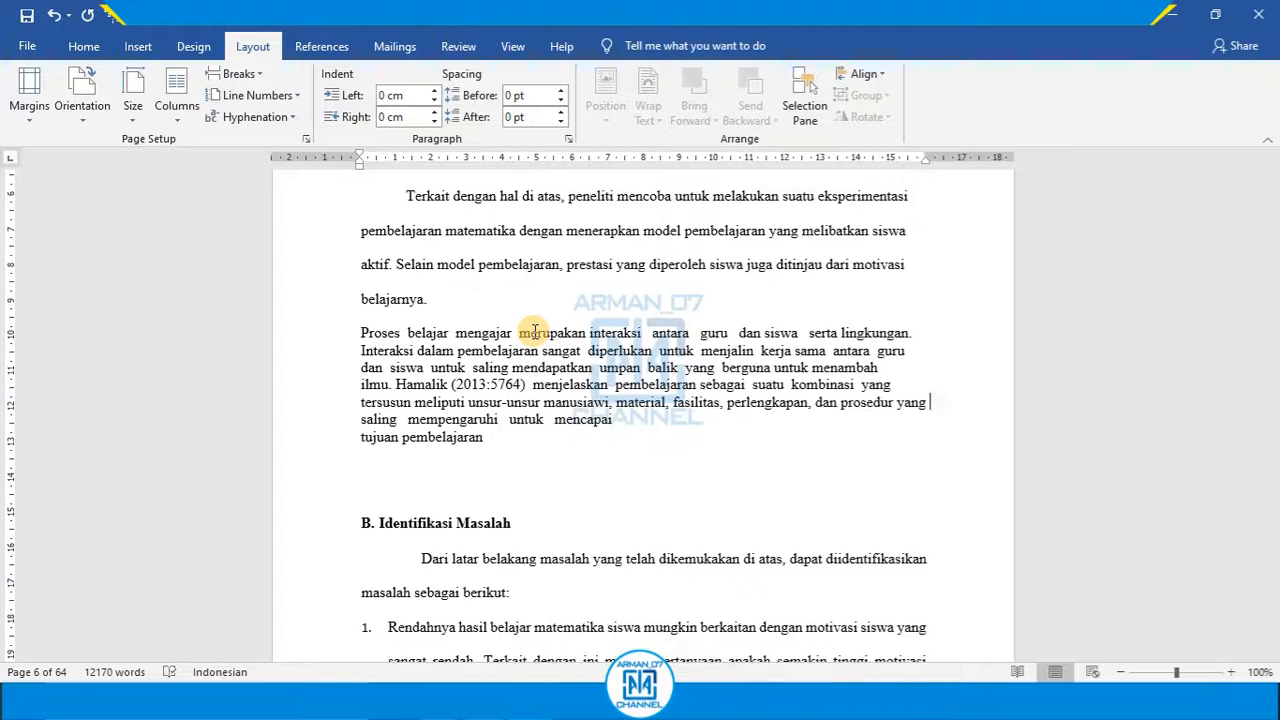
{"action": "key", "text": "End"}
{"action": "key", "text": "Delete"}
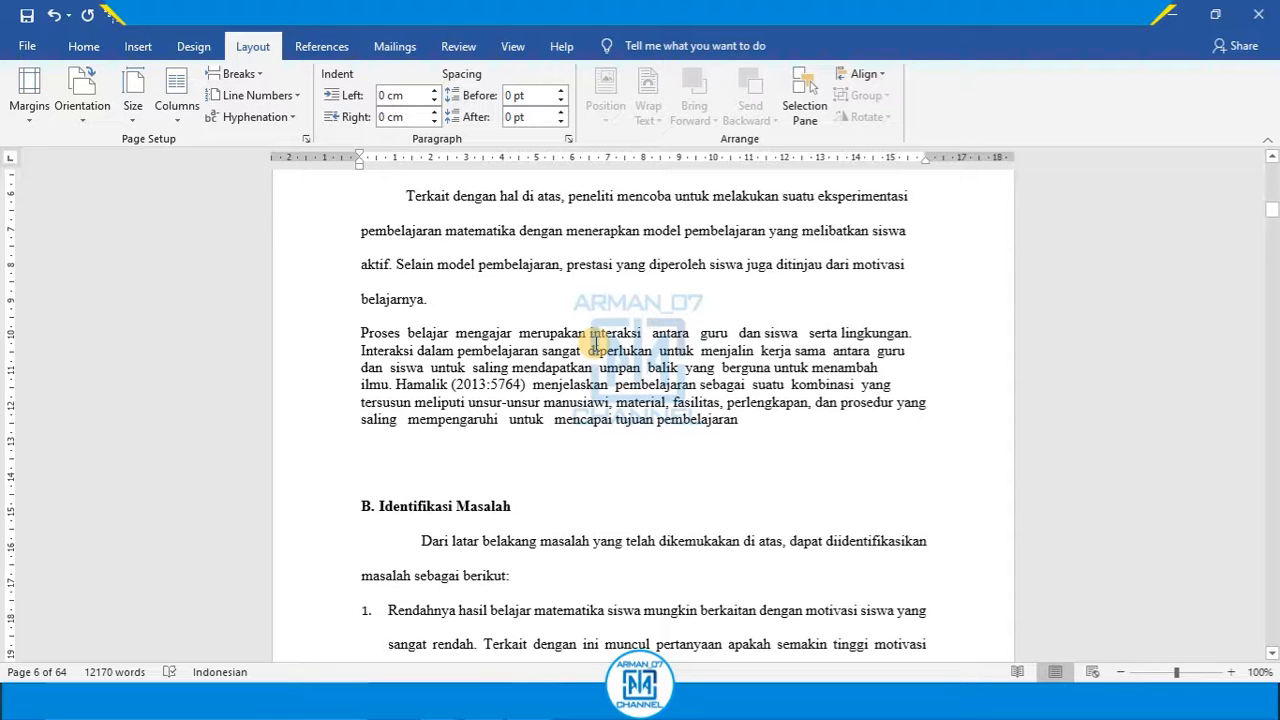
Step: Set up a find-and-replace of "Siswa" with "Peserta didik" and find the next occurrence after the pasted paragraph
{"action": "left_click", "coordinate": [1271, 157]}
{"action": "left_click", "coordinate": [1271, 157]}
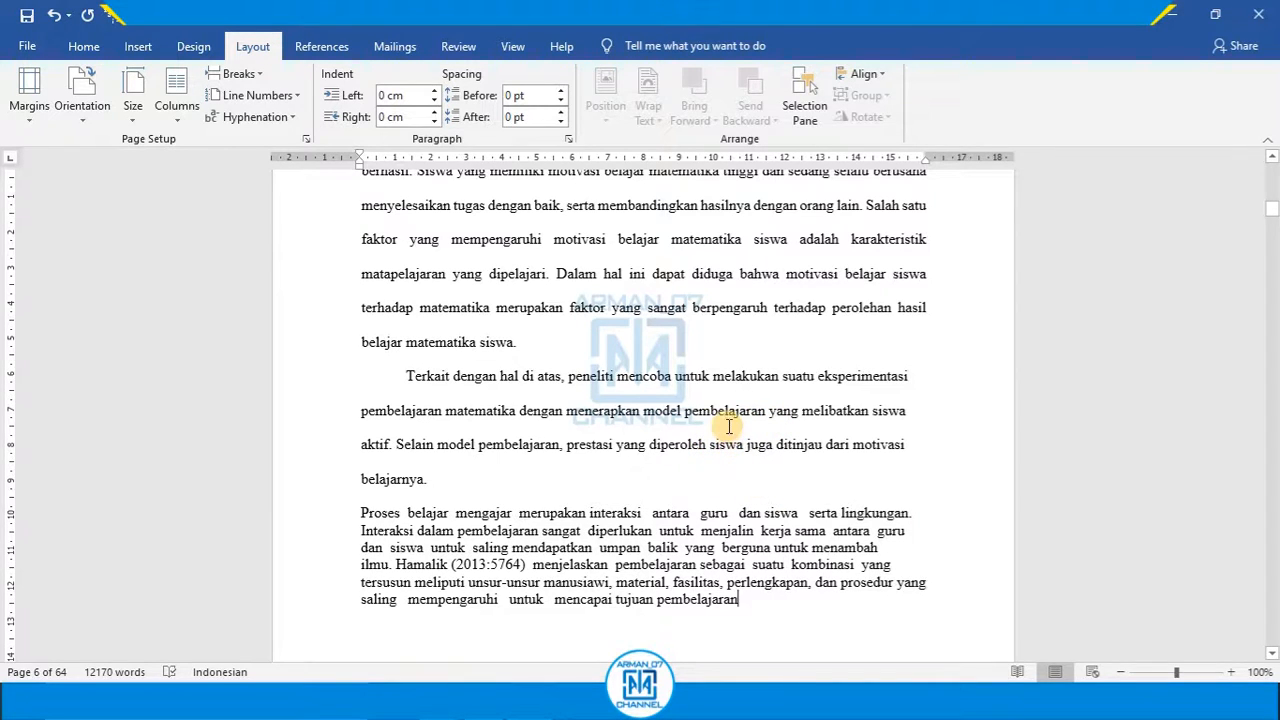
{"action": "left_click", "coordinate": [82, 47]}
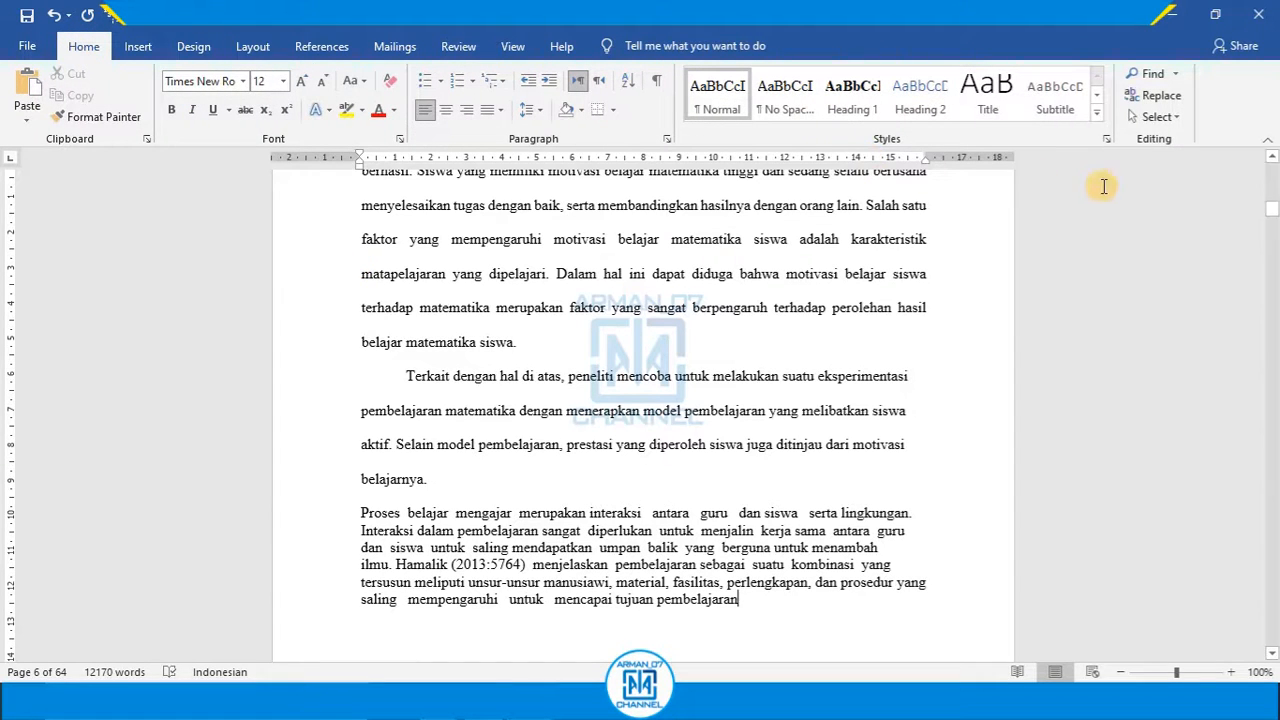
{"action": "left_click", "coordinate": [1161, 95]}
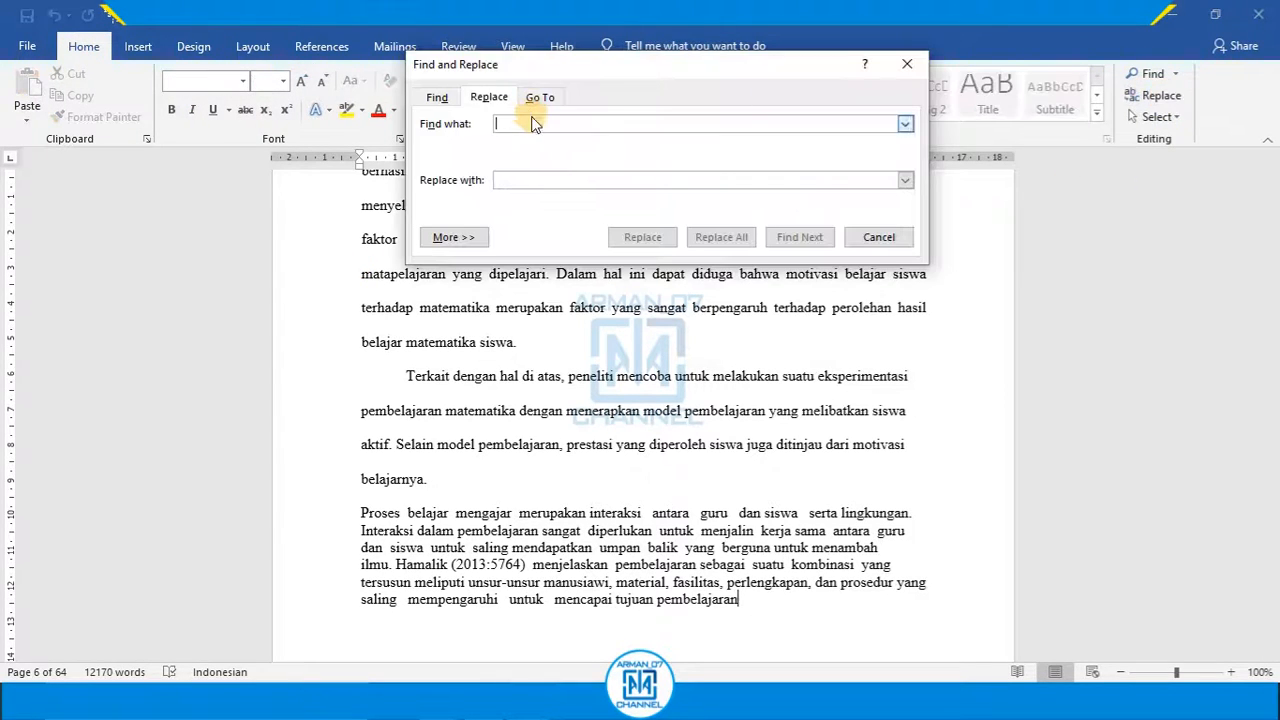
{"action": "type", "text": "s"}
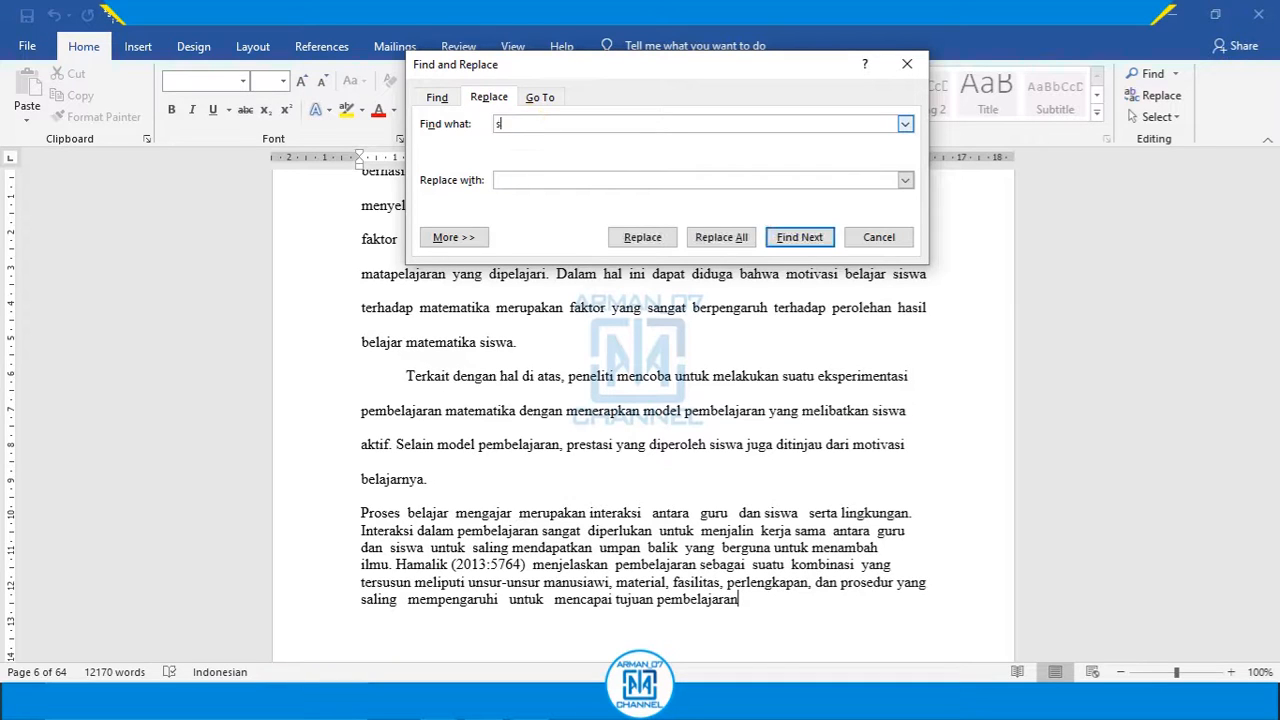
{"action": "key", "text": "BackSpace"}
{"action": "type", "text": "Siswa"}
{"action": "left_click", "coordinate": [545, 180]}
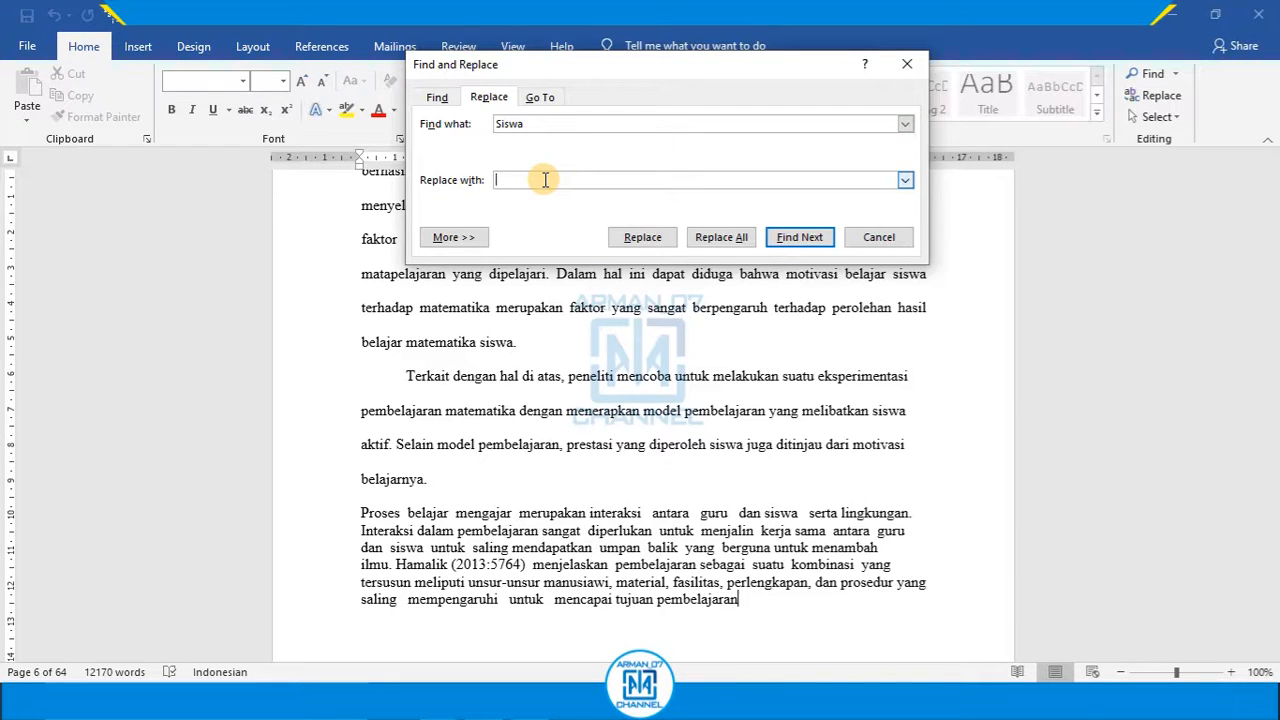
{"action": "type", "text": "Peser"}
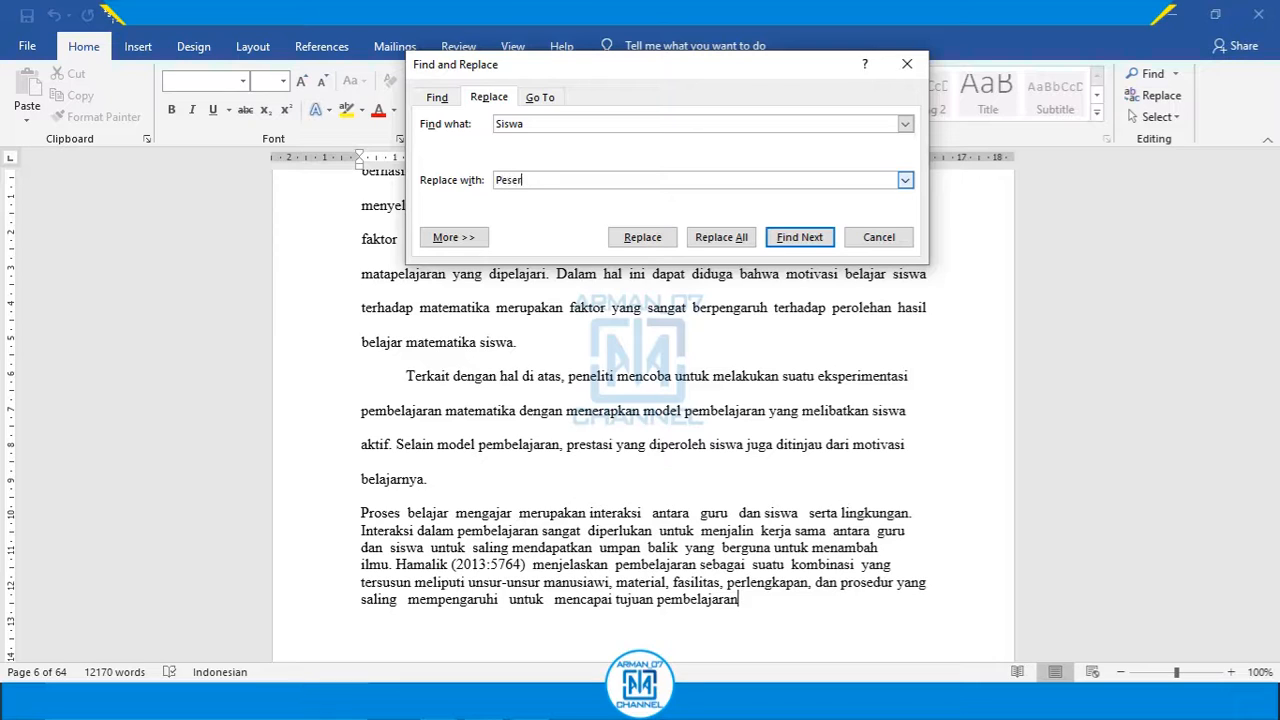
{"action": "type", "text": "ta didik"}
{"action": "left_click", "coordinate": [818, 238]}
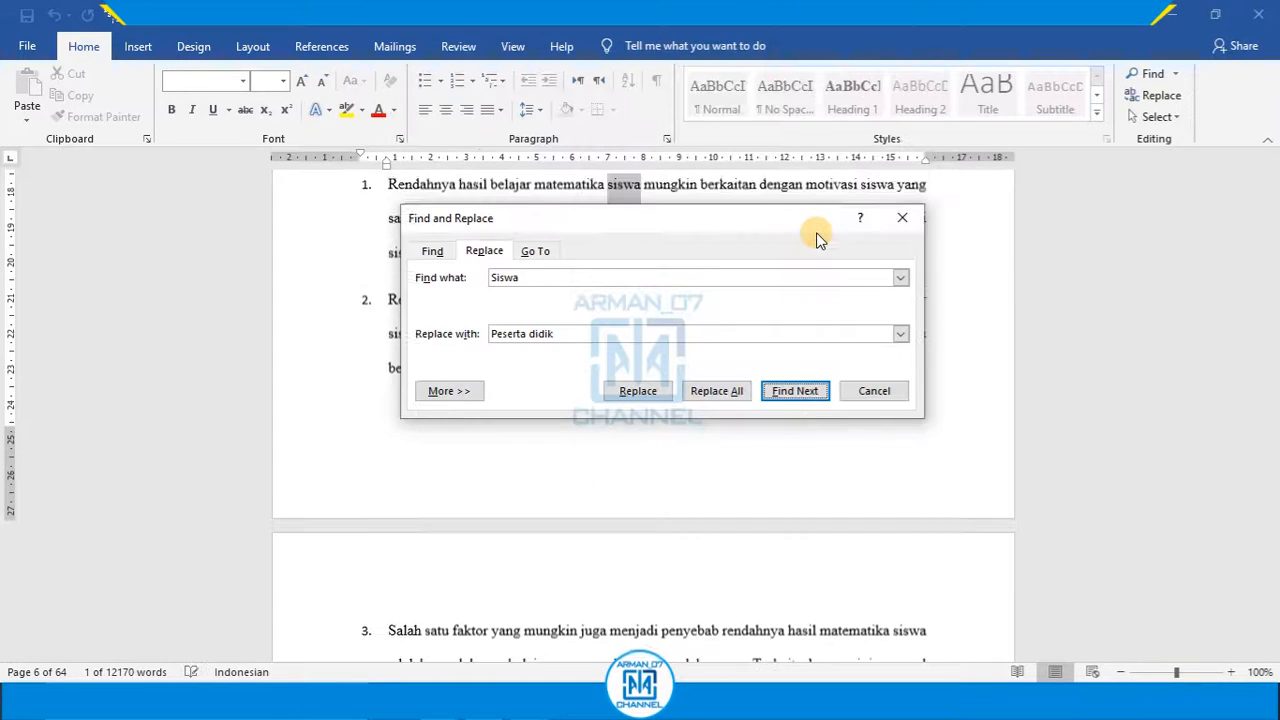
Step: Replace "siswa" with "Peserta didik" one occurrence at a time in items 1 and 2 of "B. Identifikasi Masalah"
{"action": "left_click_drag", "start_coordinate": [673, 216], "coordinate": [690, 258]}
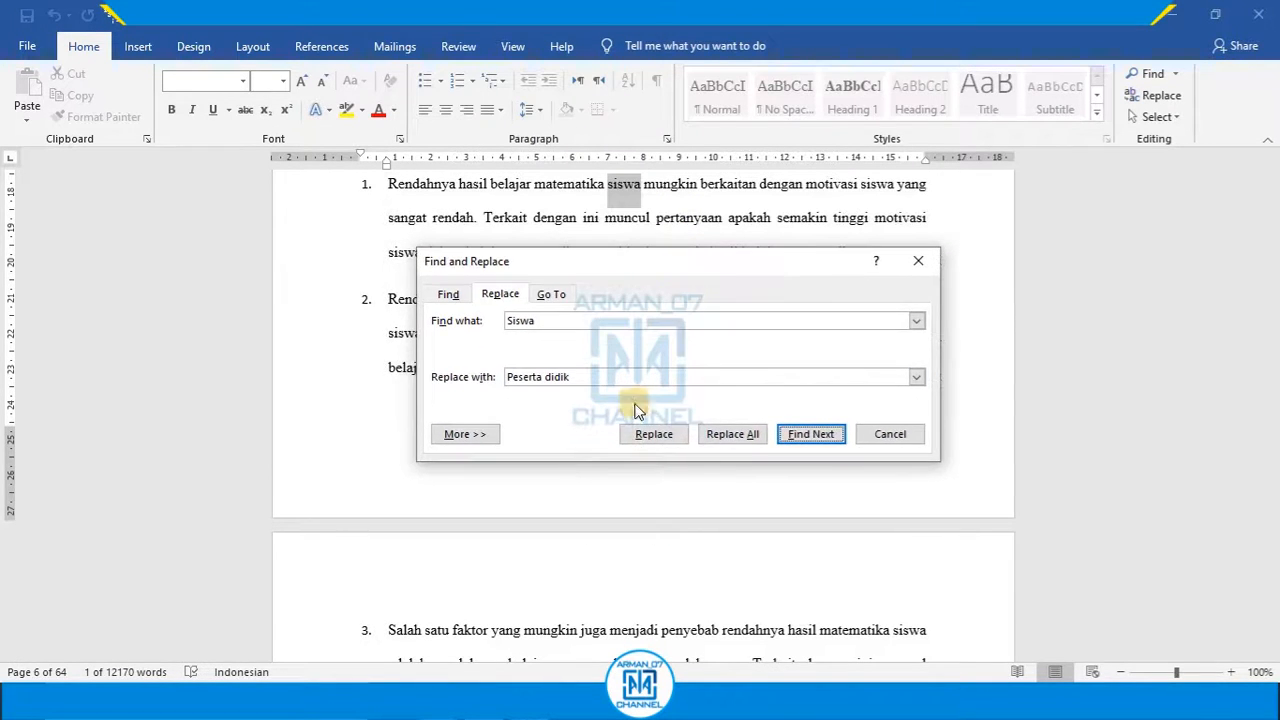
{"action": "left_click", "coordinate": [646, 436]}
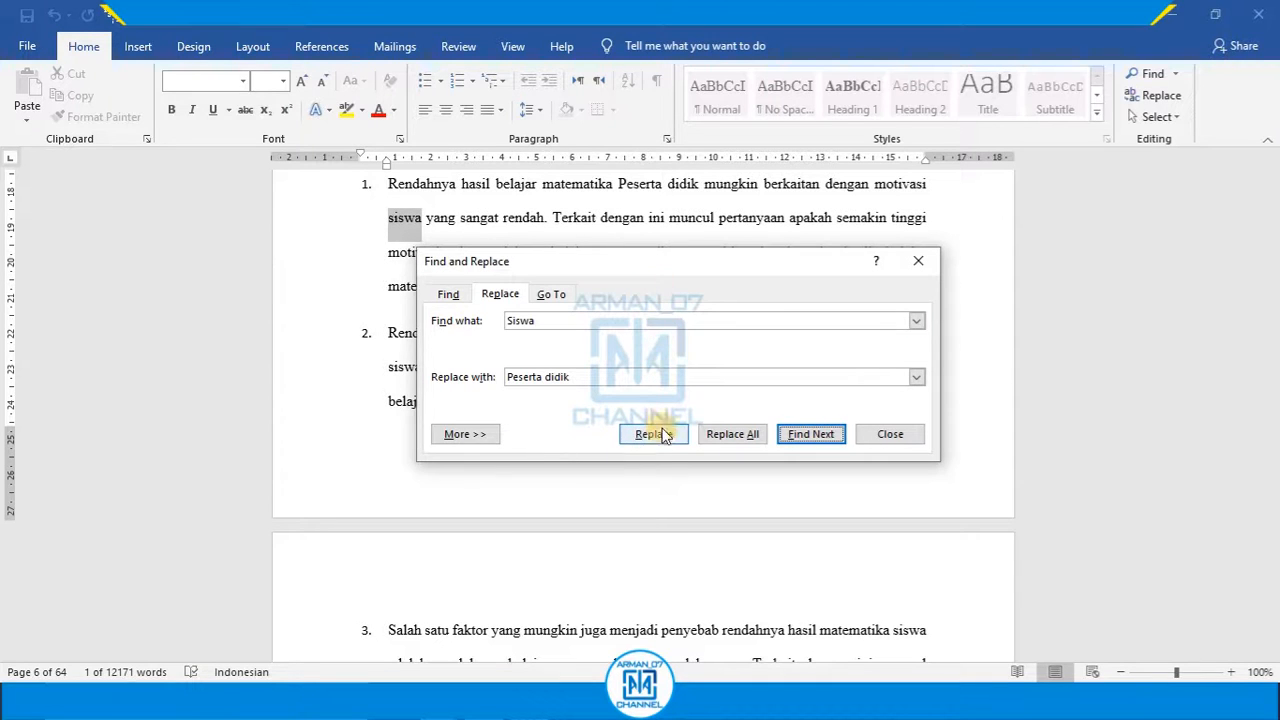
{"action": "left_click", "coordinate": [656, 434]}
{"action": "left_click", "coordinate": [668, 205]}
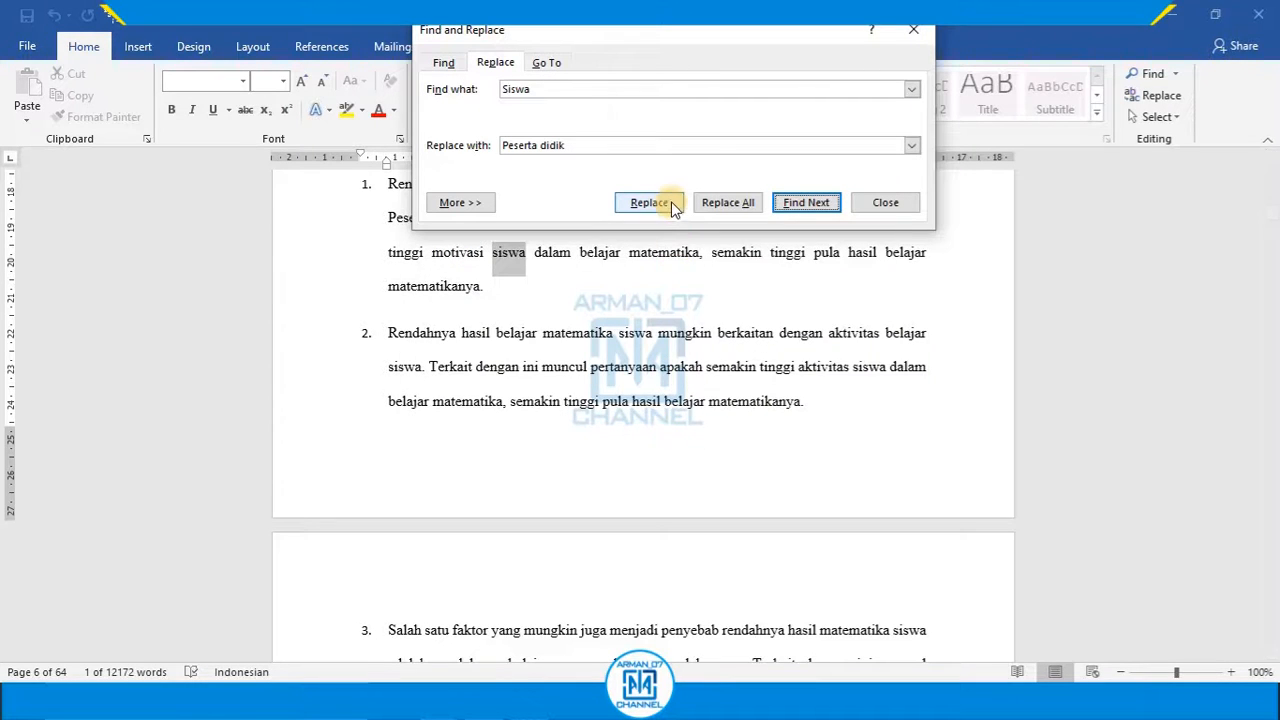
{"action": "left_click", "coordinate": [668, 214]}
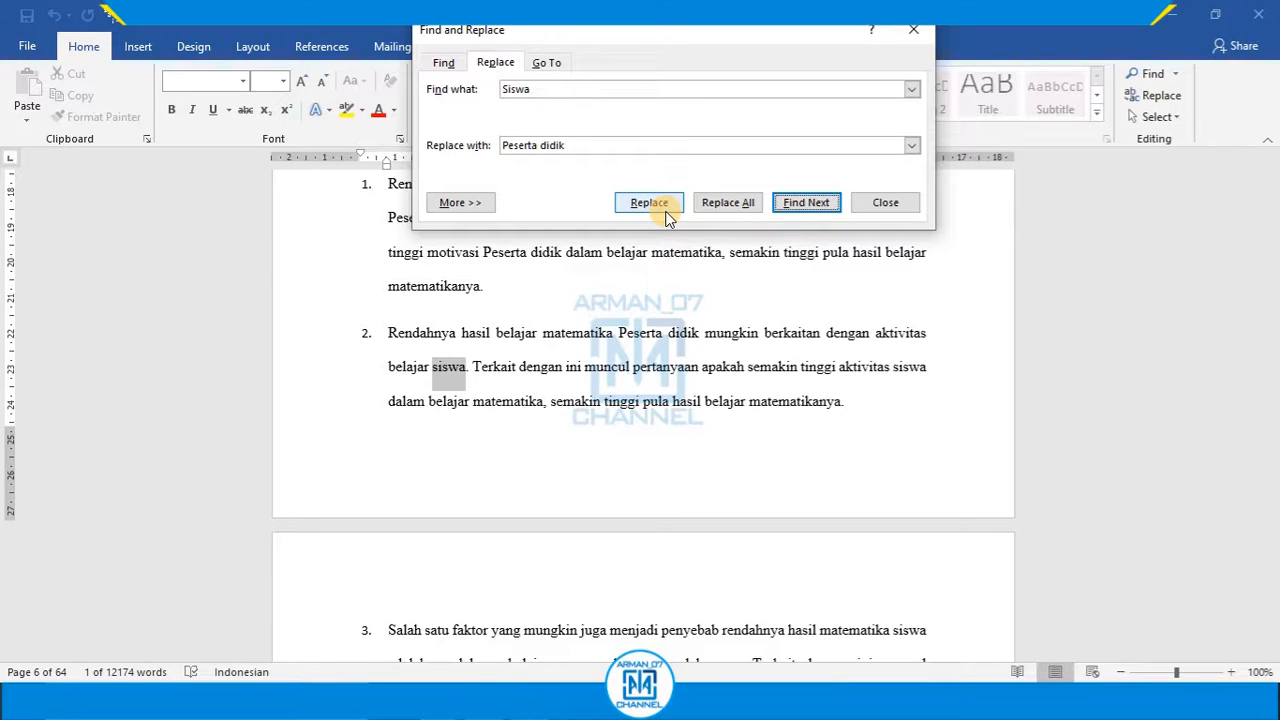
{"action": "left_click", "coordinate": [667, 206]}
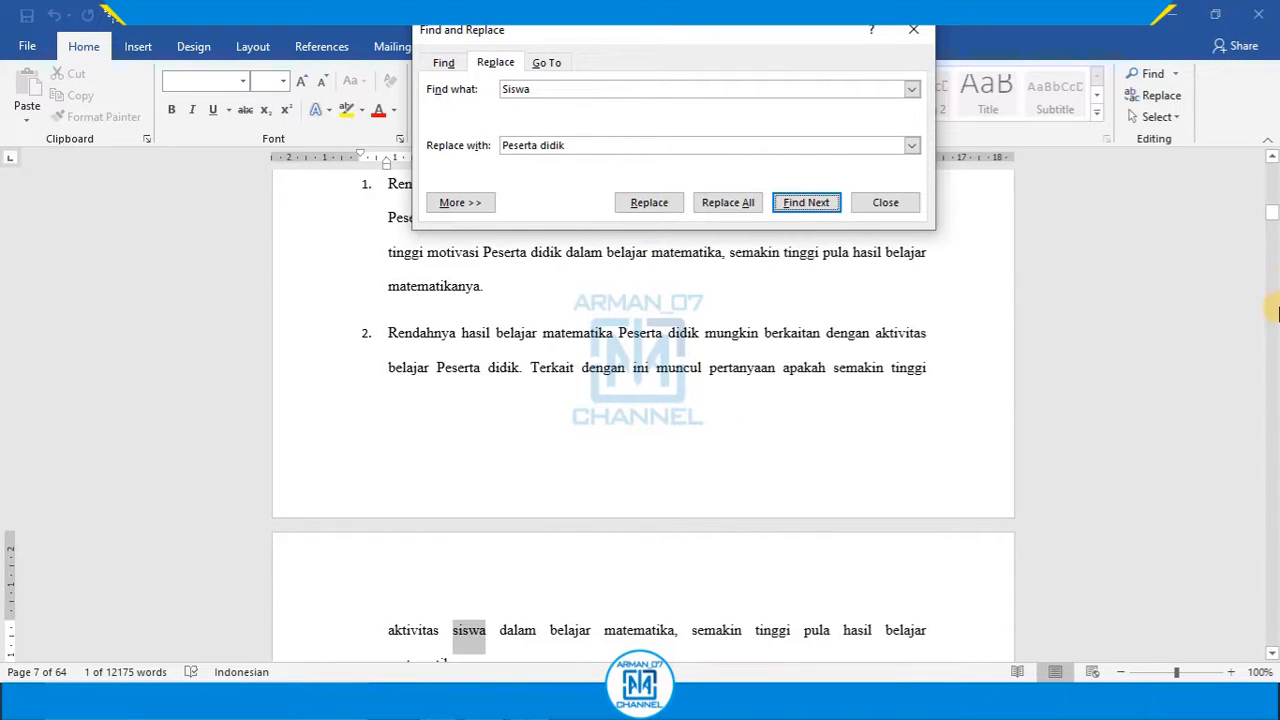
{"action": "left_click_drag", "start_coordinate": [1273, 660], "coordinate": [1273, 660]}
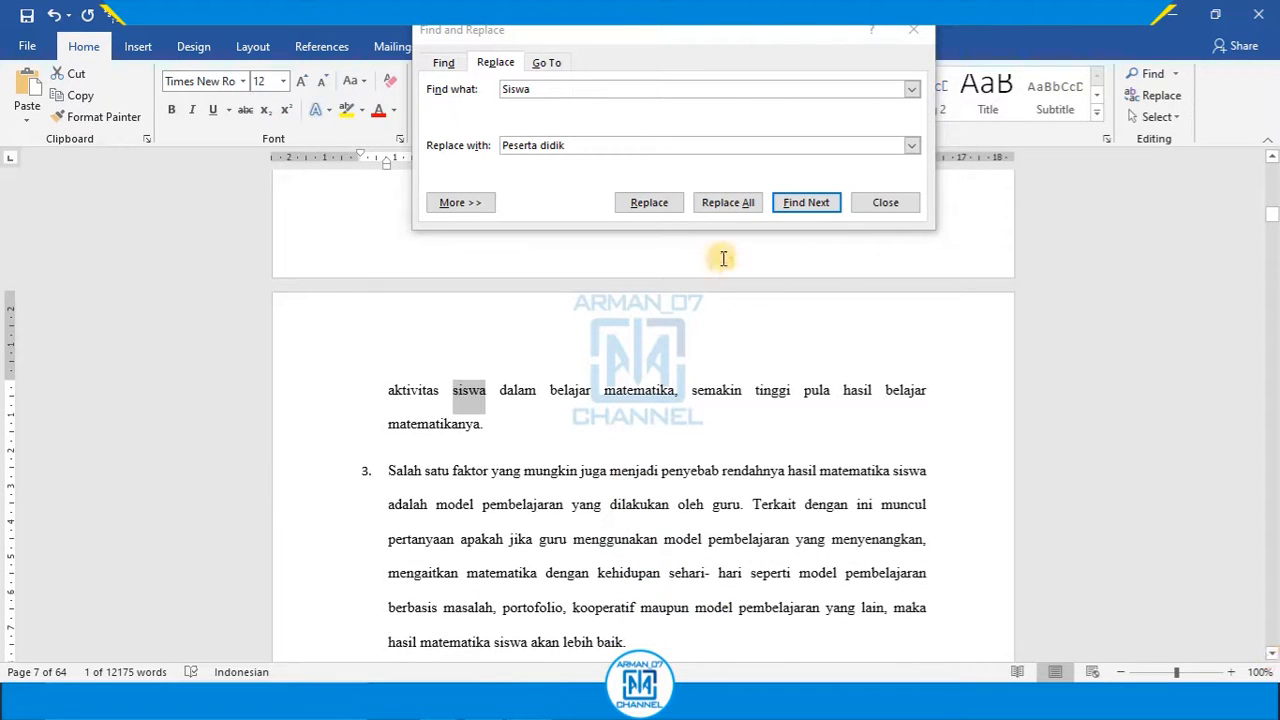
{"action": "left_click", "coordinate": [652, 211]}
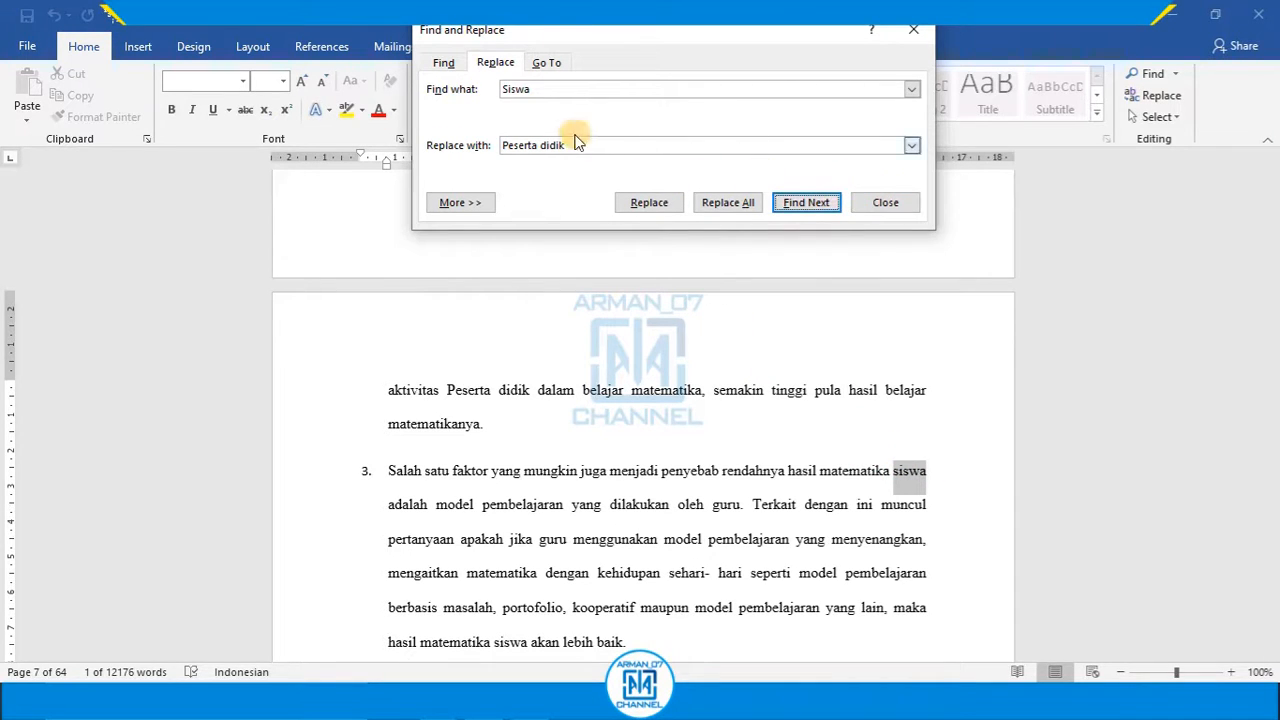
Step: Replace all double spaces in the document with single spaces, clearing the previous search and replacement terms, and close the Find and Replace dialog
{"action": "left_click_drag", "start_coordinate": [546, 90], "coordinate": [493, 88]}
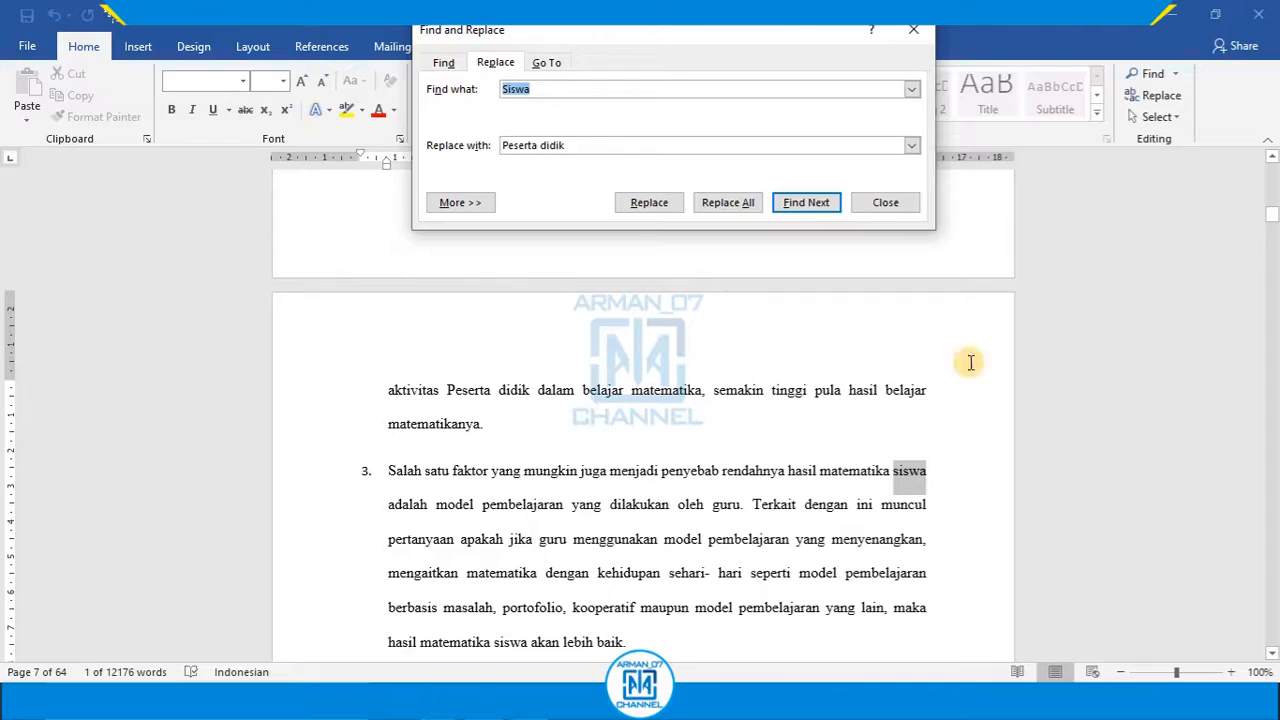
{"action": "mouse_move", "coordinate": [1273, 213]}
{"action": "left_mouse_down"}
{"action": "mouse_move", "coordinate": [1274, 240]}
{"action": "mouse_move", "coordinate": [1275, 208]}
{"action": "left_mouse_up"}
{"action": "scroll", "coordinate": [1256, 300], "scroll_direction": "down", "scroll_amount": 8}
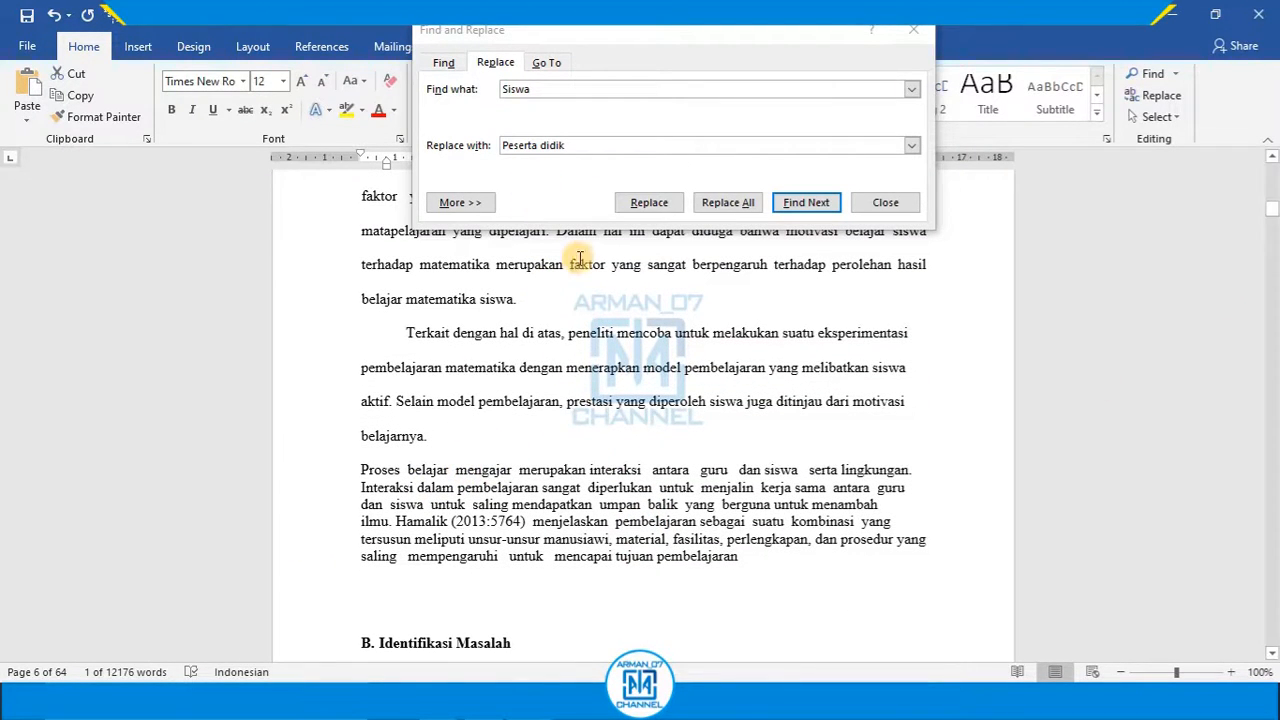
{"action": "left_click", "coordinate": [548, 88]}
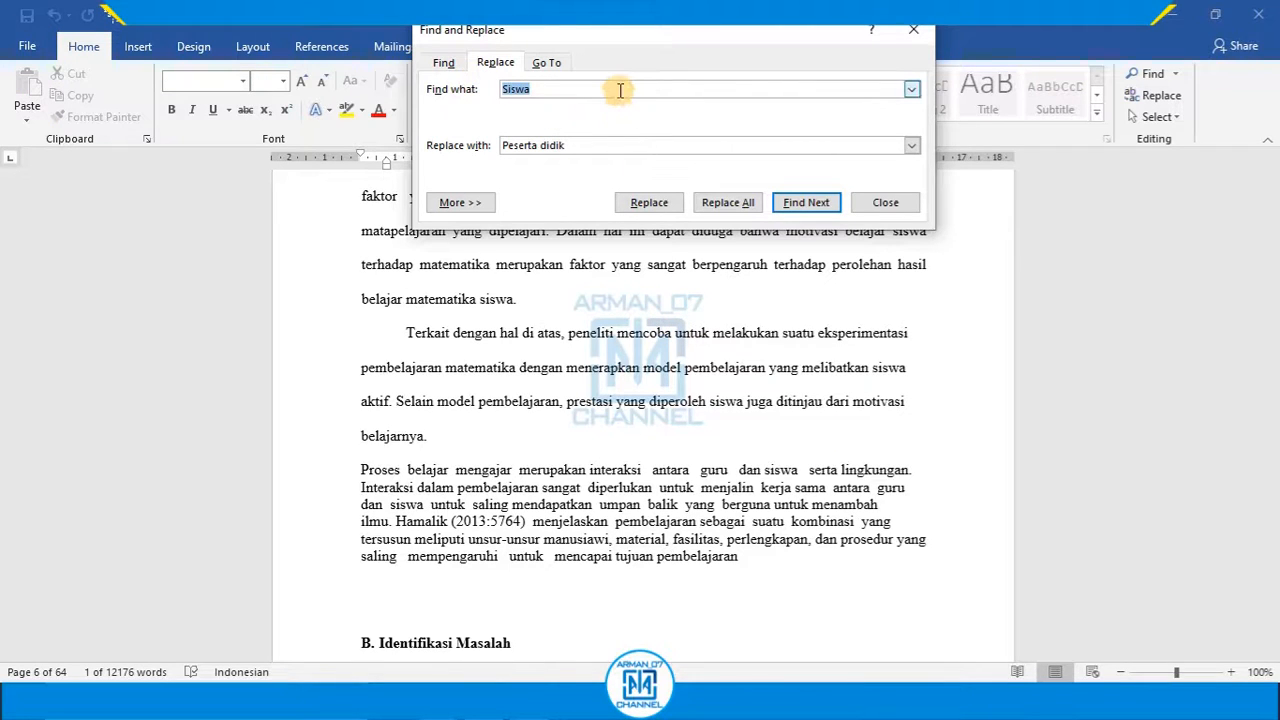
{"action": "key", "text": "BackSpace"}
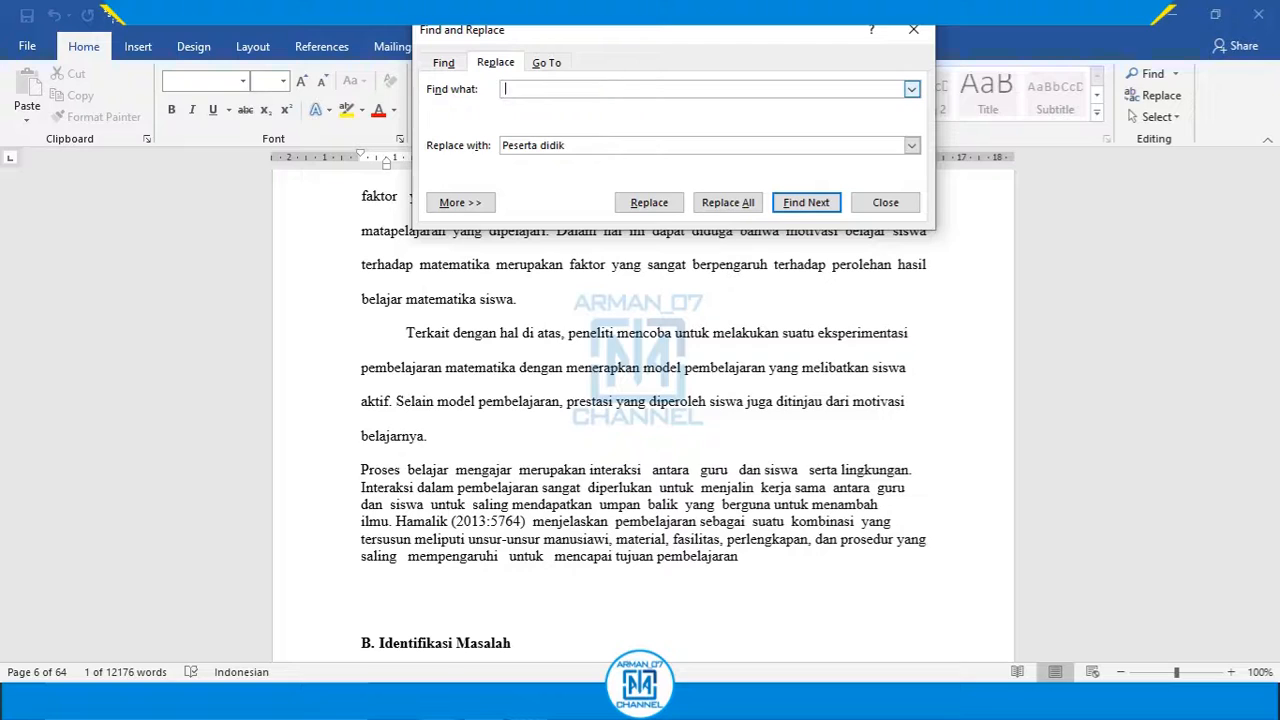
{"action": "left_click_drag", "start_coordinate": [571, 150], "coordinate": [507, 150]}
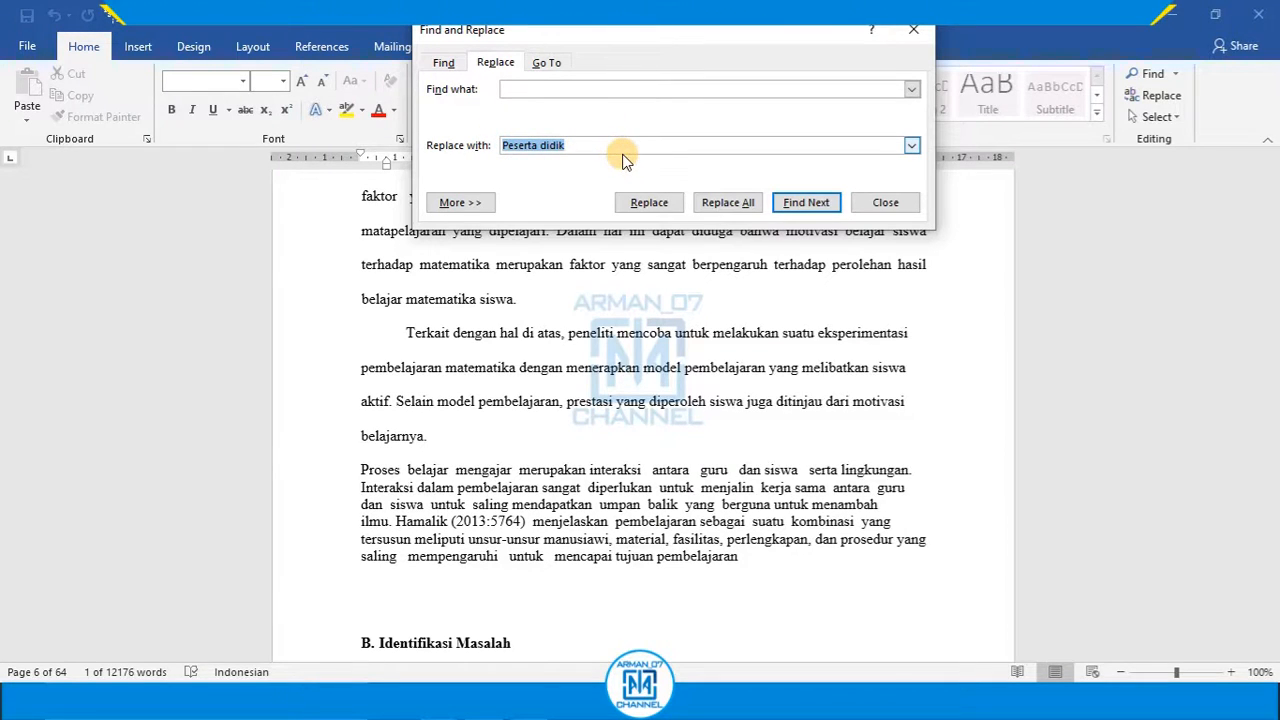
{"action": "key", "text": "BackSpace"}
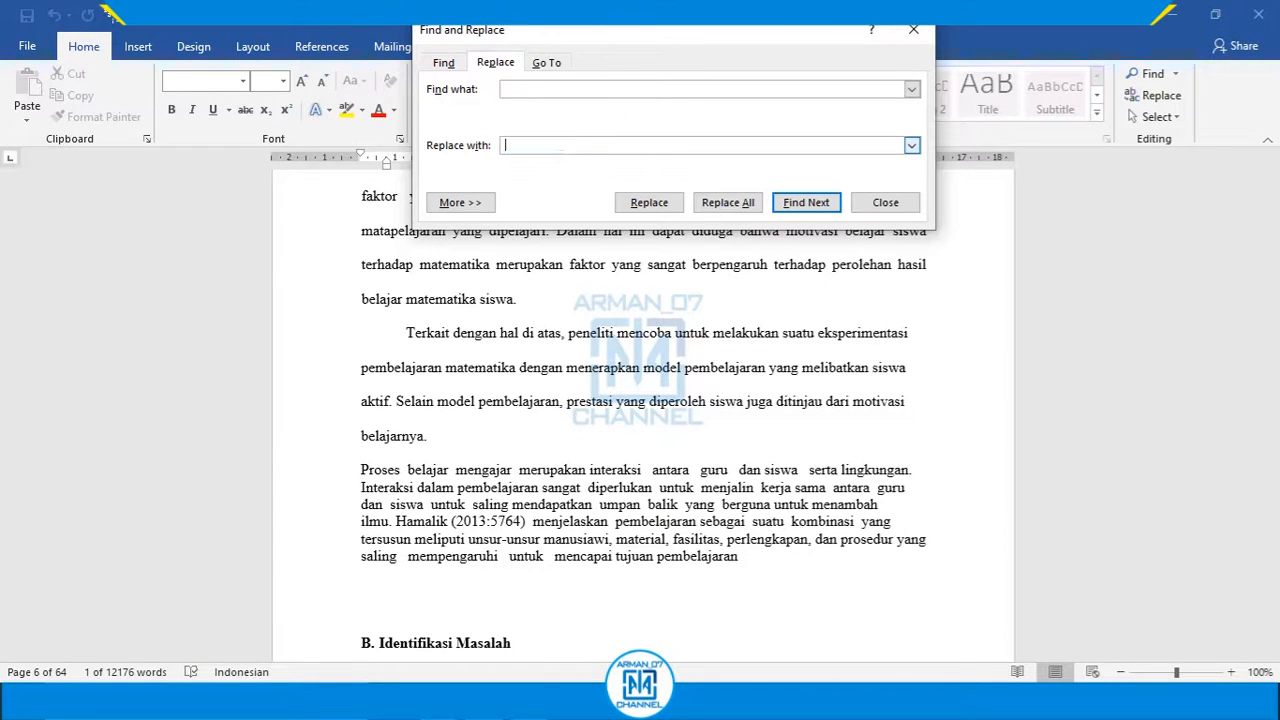
{"action": "left_click", "coordinate": [715, 205]}
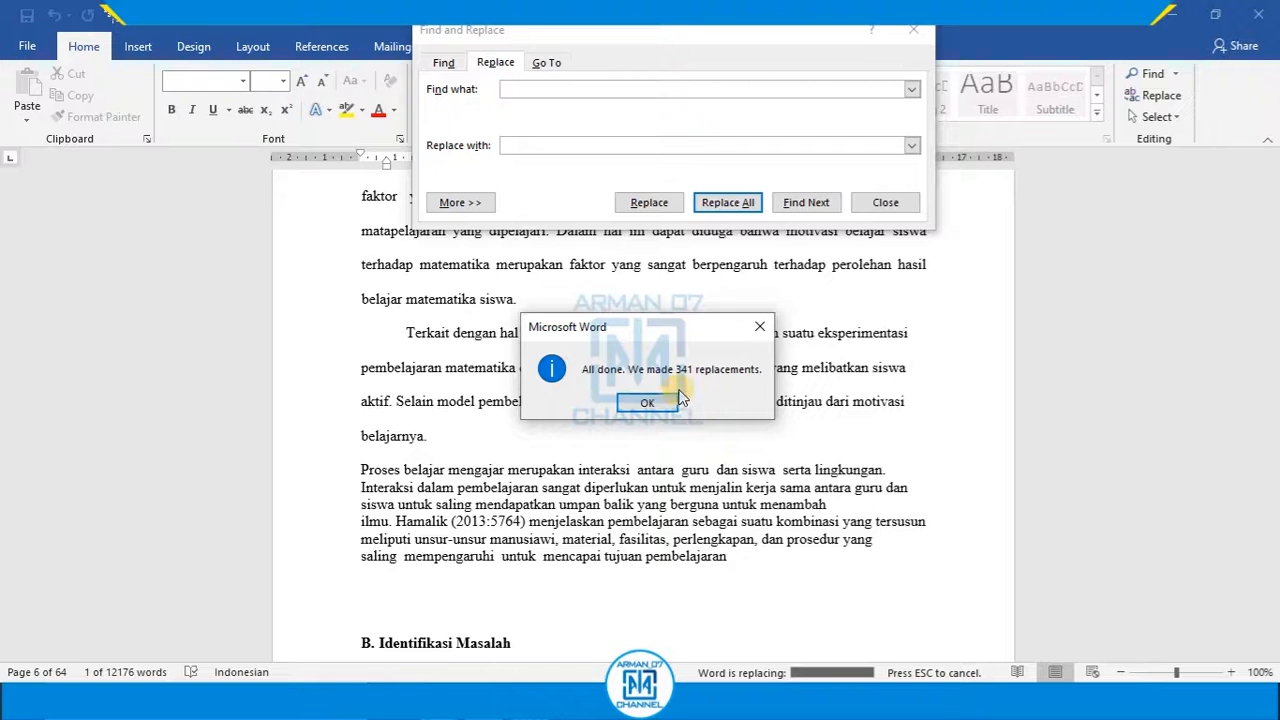
{"action": "left_click", "coordinate": [647, 402]}
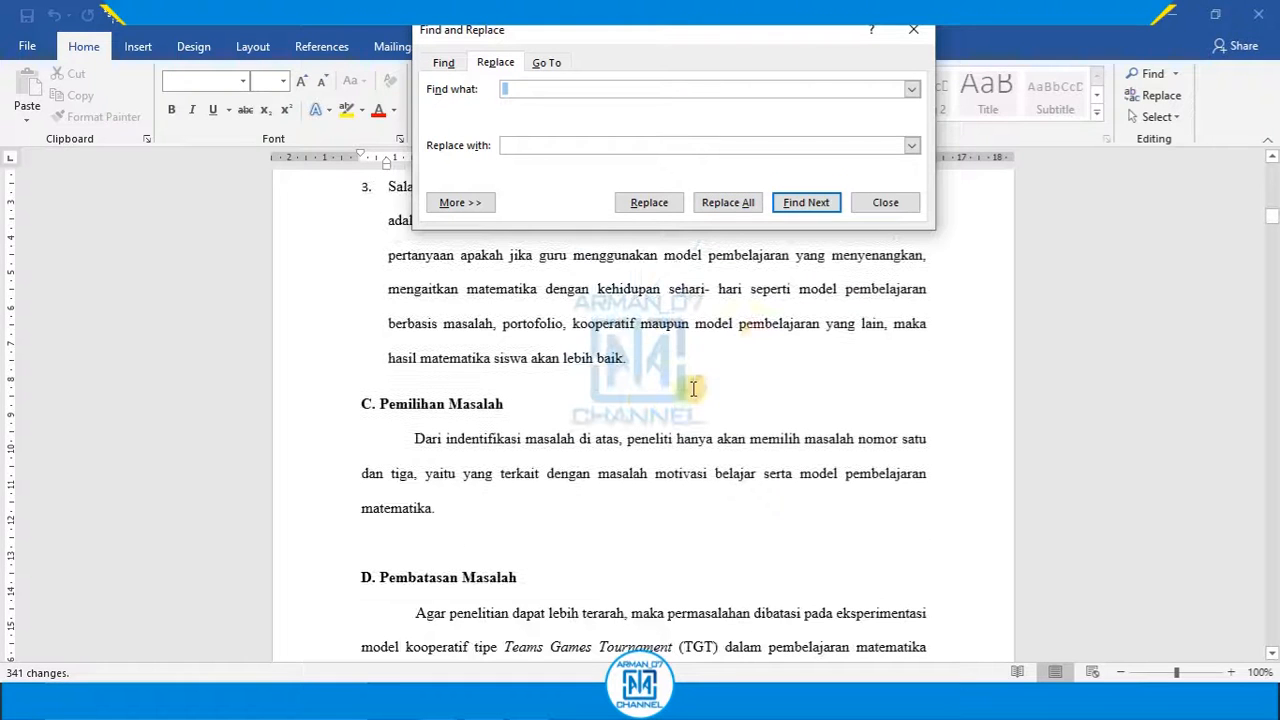
{"action": "left_click", "coordinate": [882, 202]}
{"action": "left_click", "coordinate": [799, 280]}
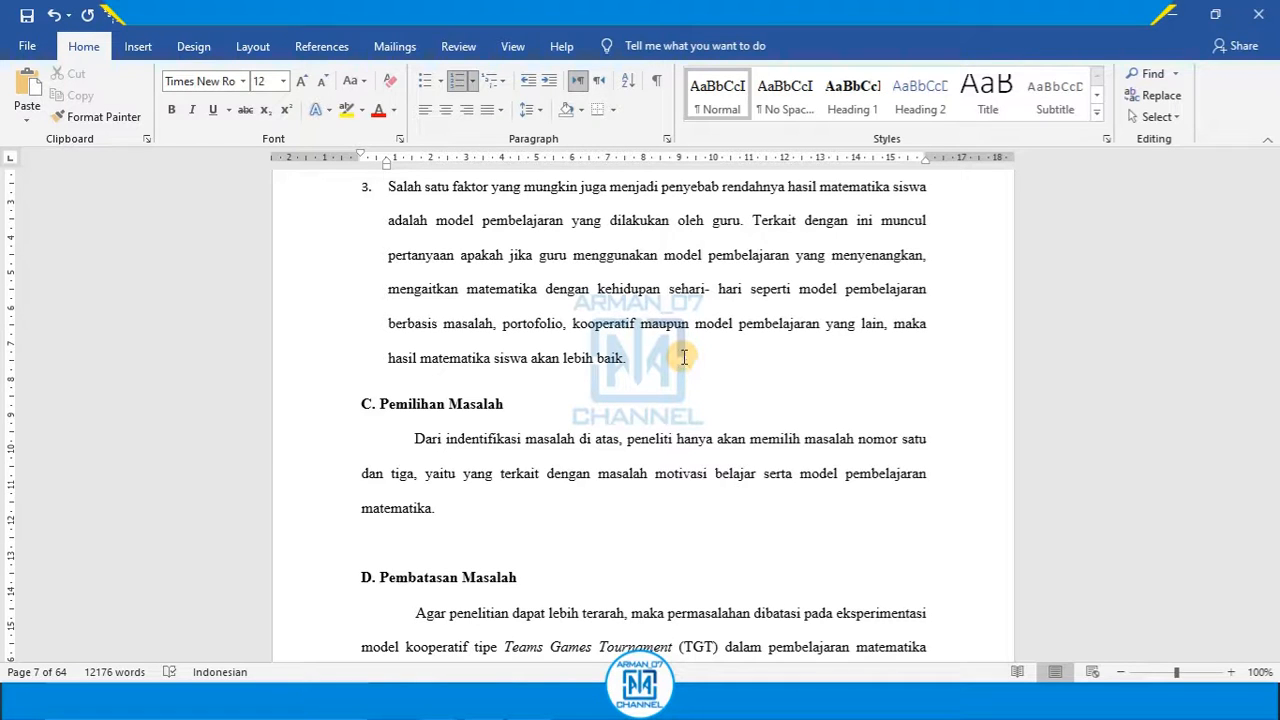
{"action": "key", "text": "F7"}
{"action": "scroll", "coordinate": [684, 357], "scroll_direction": "up", "scroll_amount": 5}
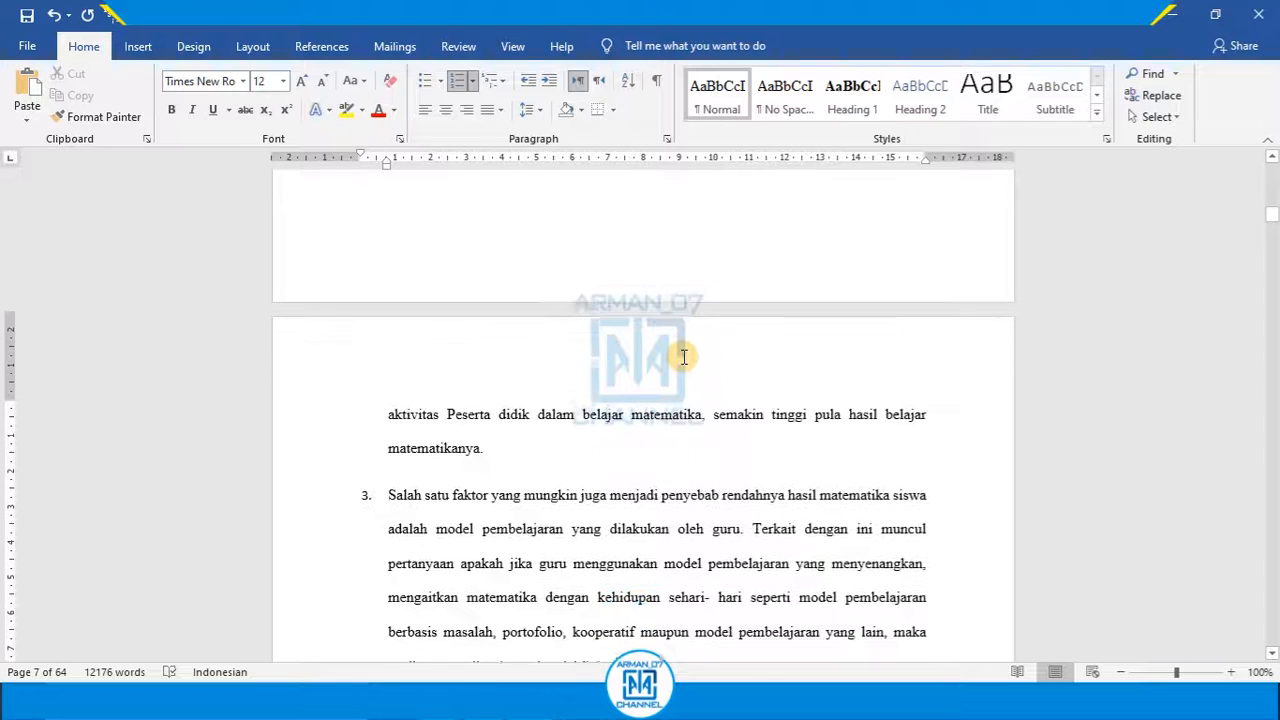
{"action": "scroll", "coordinate": [684, 357], "scroll_direction": "up", "scroll_amount": 1}
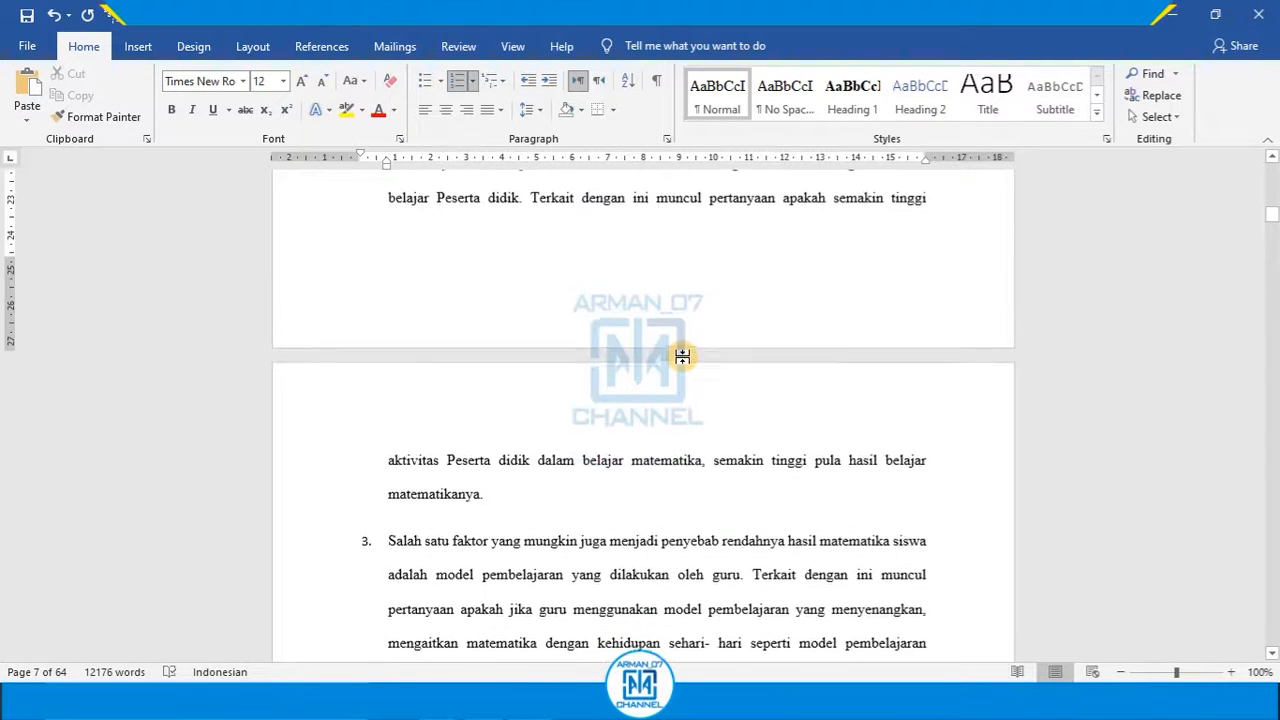
{"action": "scroll", "coordinate": [684, 357], "scroll_direction": "down", "scroll_amount": 1}
{"action": "scroll", "coordinate": [684, 357], "scroll_direction": "up", "scroll_amount": 1}
{"action": "scroll", "coordinate": [684, 357], "scroll_direction": "down", "scroll_amount": 1}
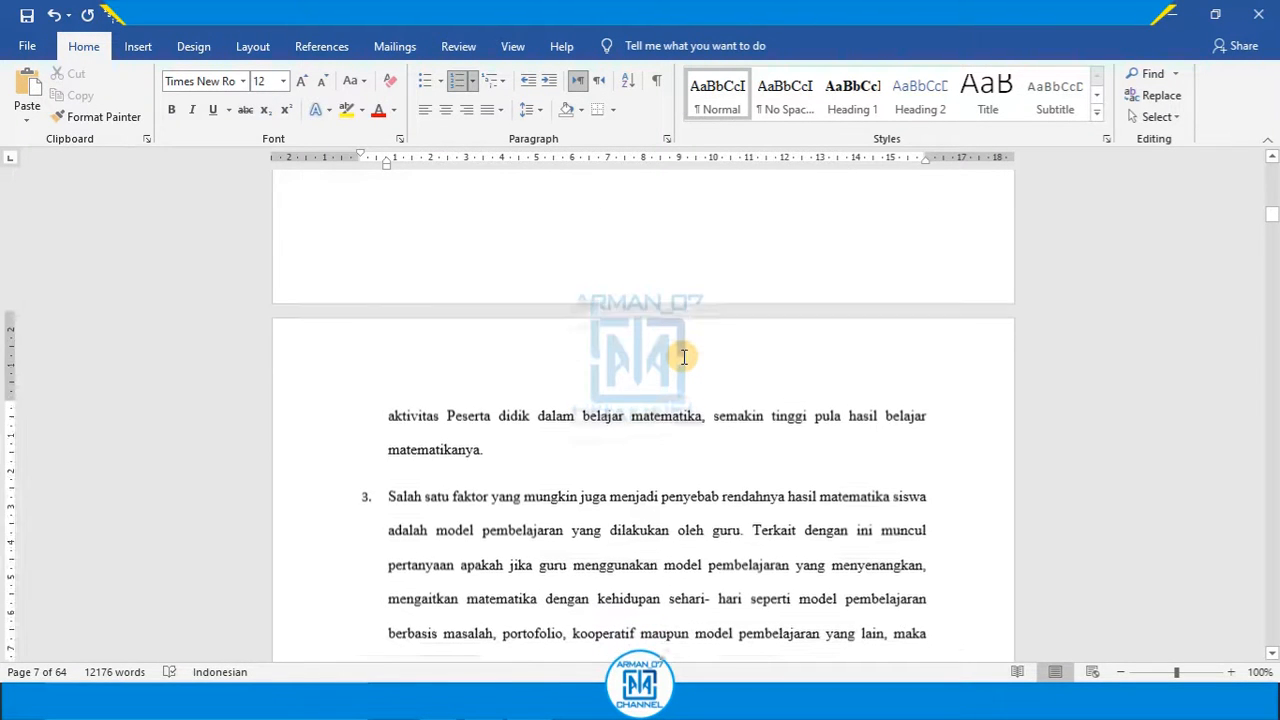
{"action": "scroll", "coordinate": [684, 357], "scroll_direction": "up", "scroll_amount": 1}
{"action": "scroll", "coordinate": [684, 357], "scroll_direction": "down", "scroll_amount": 1}
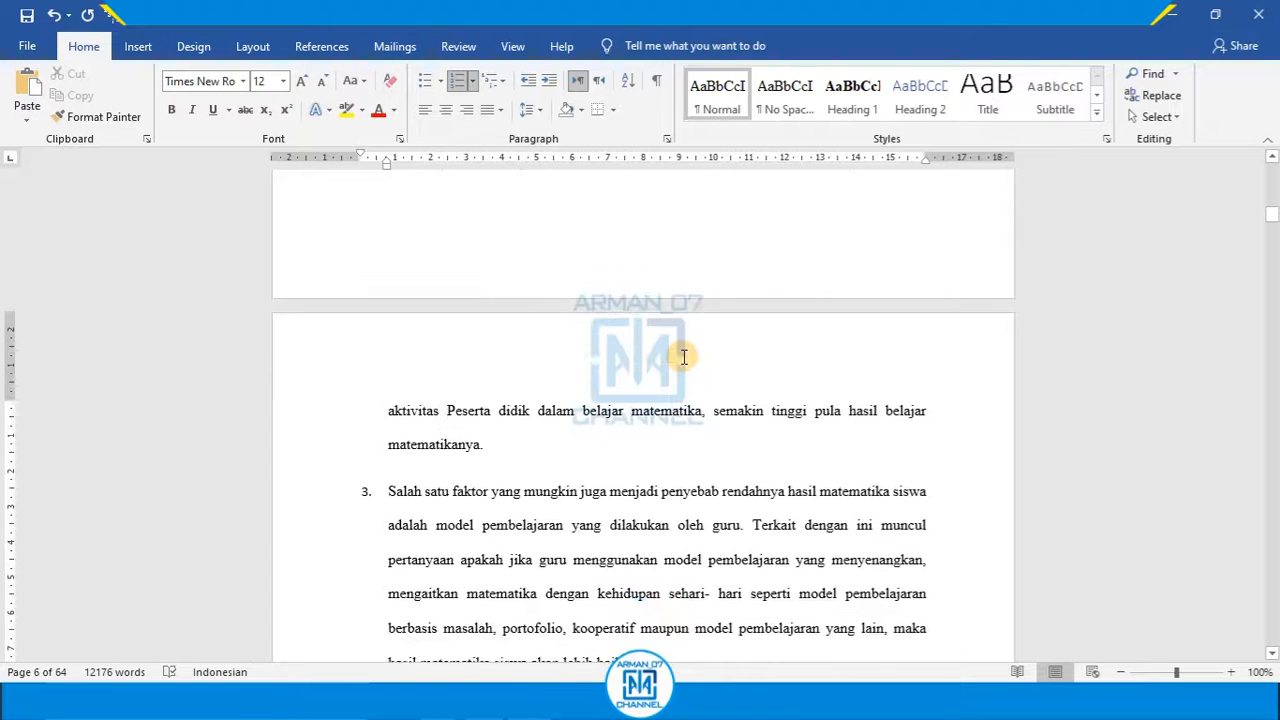
{"action": "scroll", "coordinate": [684, 357], "scroll_direction": "up", "scroll_amount": 1}
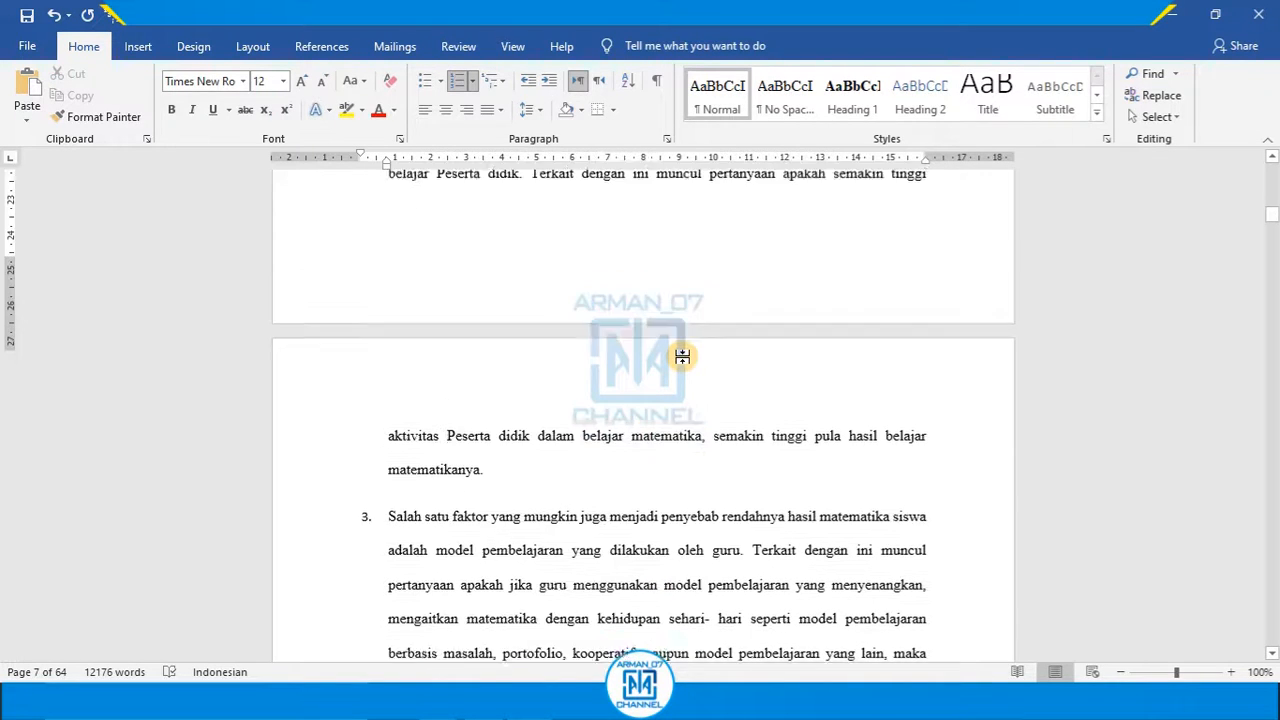
{"action": "scroll", "coordinate": [684, 357], "scroll_direction": "down", "scroll_amount": 1}
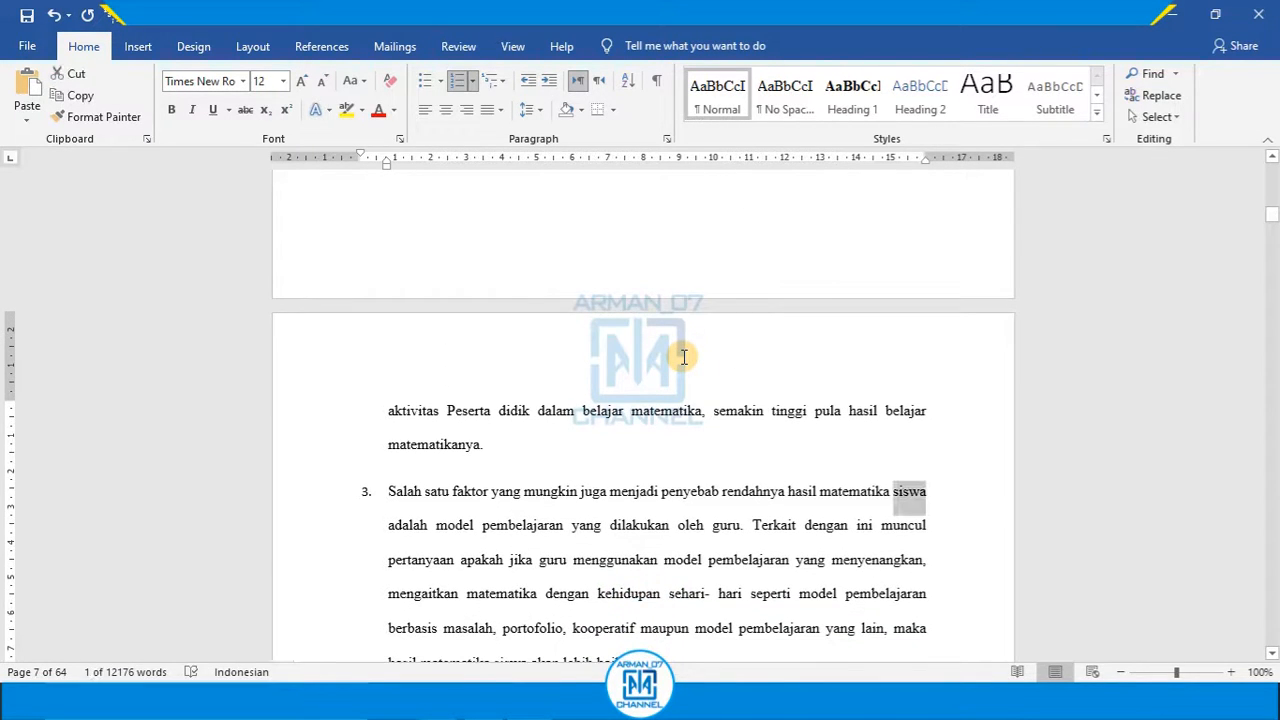
{"action": "key", "text": "shift+F5"}
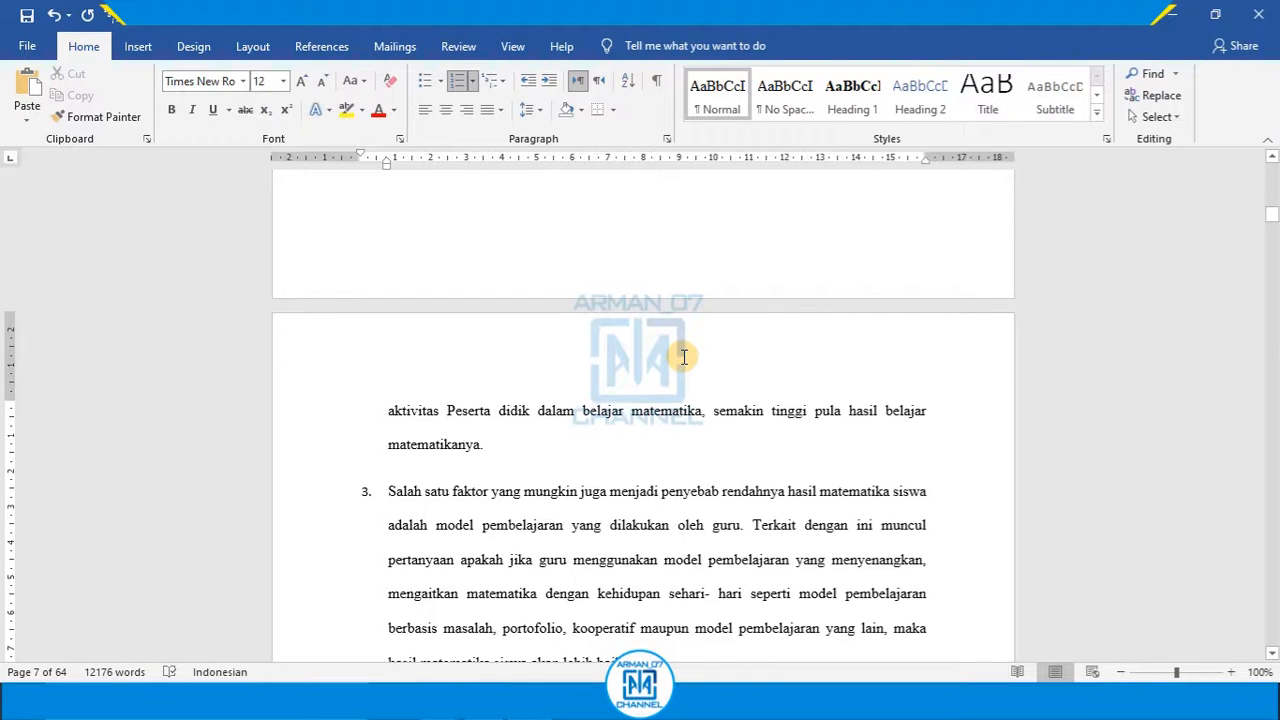
{"action": "scroll", "coordinate": [684, 357], "scroll_direction": "up", "scroll_amount": 1}
{"action": "scroll", "coordinate": [684, 357], "scroll_direction": "down", "scroll_amount": 1}
Step: Review the word spacing in the opening paragraphs of the "BAB I PENDAHULUAN" chapter
{"action": "left_click", "coordinate": [510, 443]}
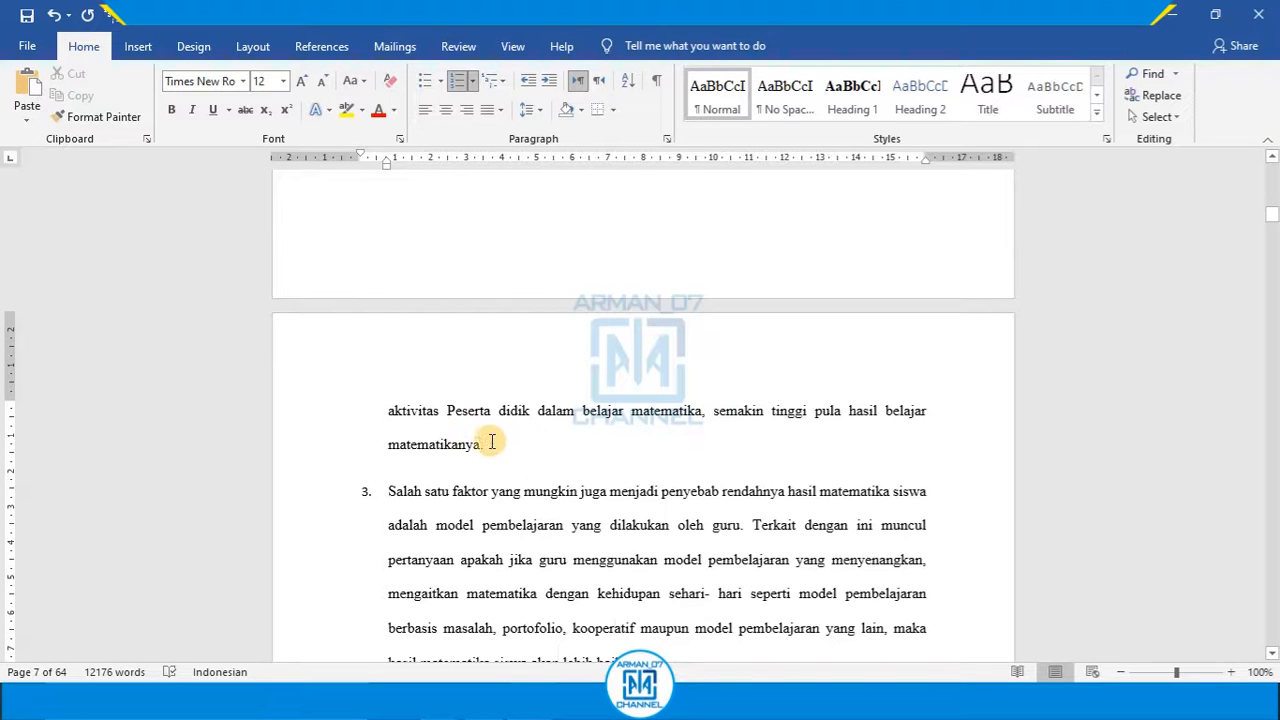
{"action": "left_click_drag", "start_coordinate": [1268, 214], "coordinate": [1272, 188]}
{"action": "scroll", "coordinate": [543, 414], "scroll_direction": "up", "scroll_amount": 1}
{"action": "left_click", "coordinate": [547, 410]}
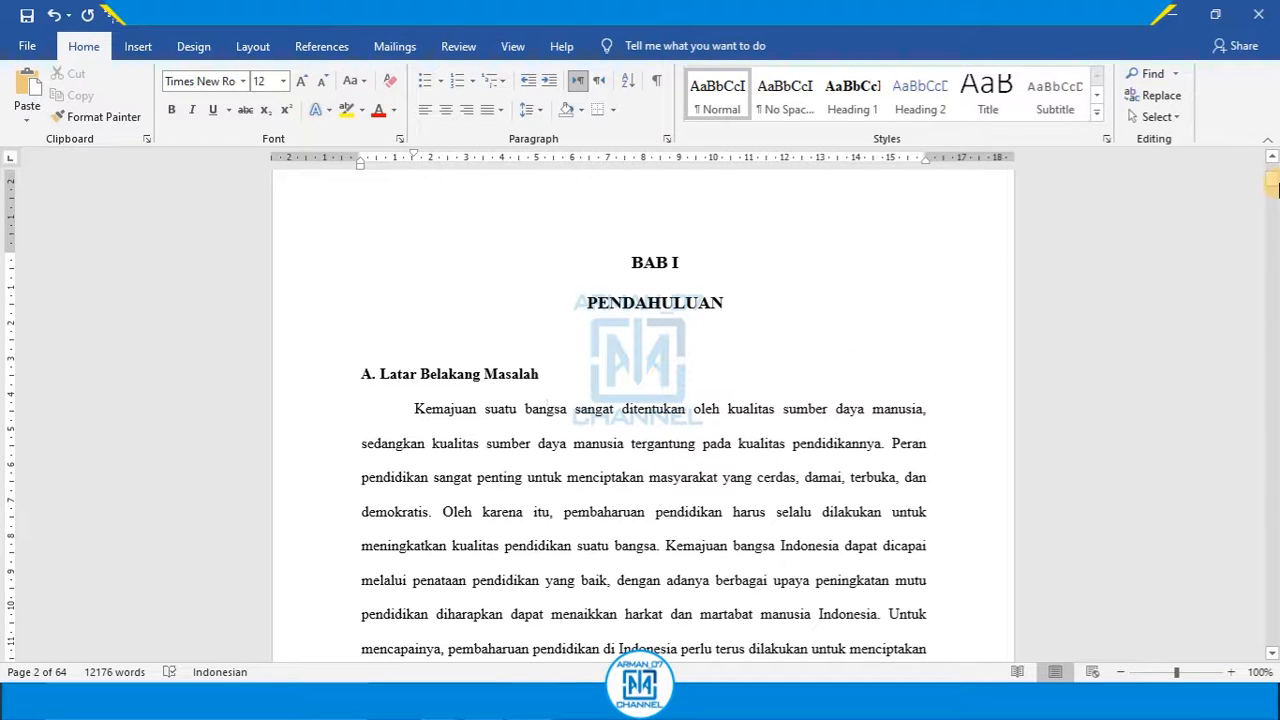
{"action": "left_click_drag", "start_coordinate": [1276, 182], "coordinate": [1276, 187]}
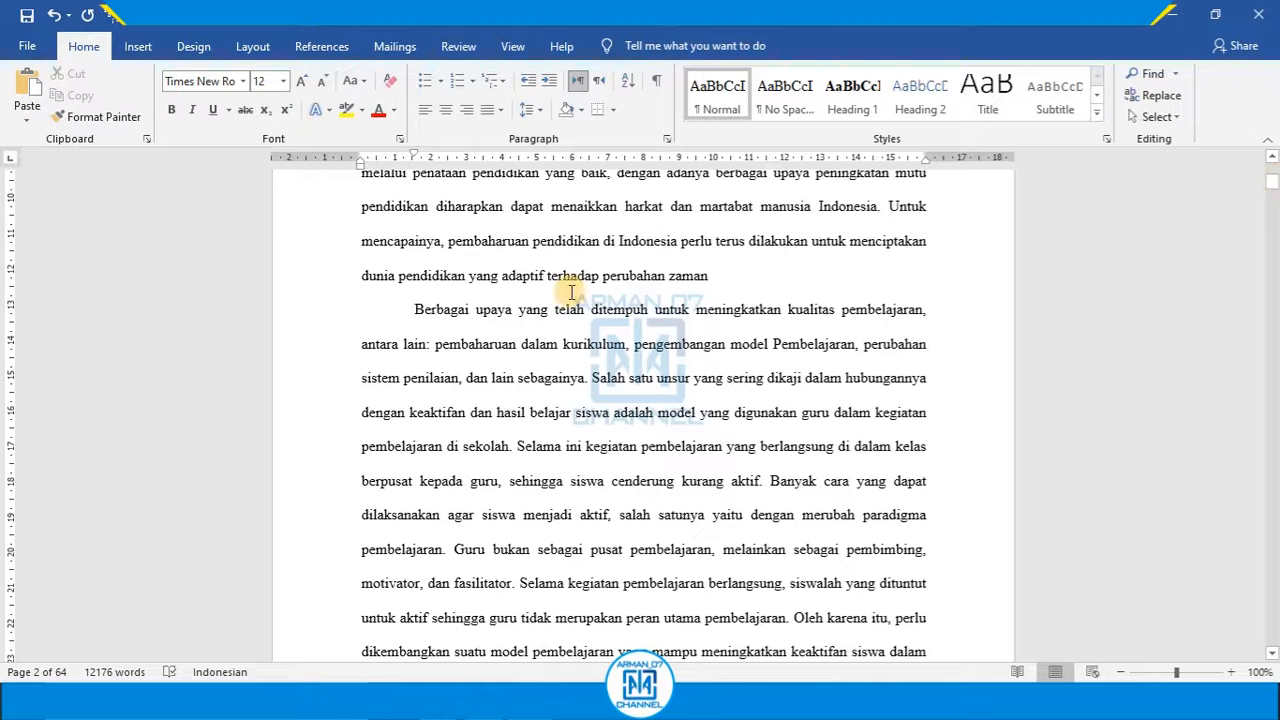
{"action": "scroll", "coordinate": [640, 330], "scroll_direction": "up", "scroll_amount": 5}
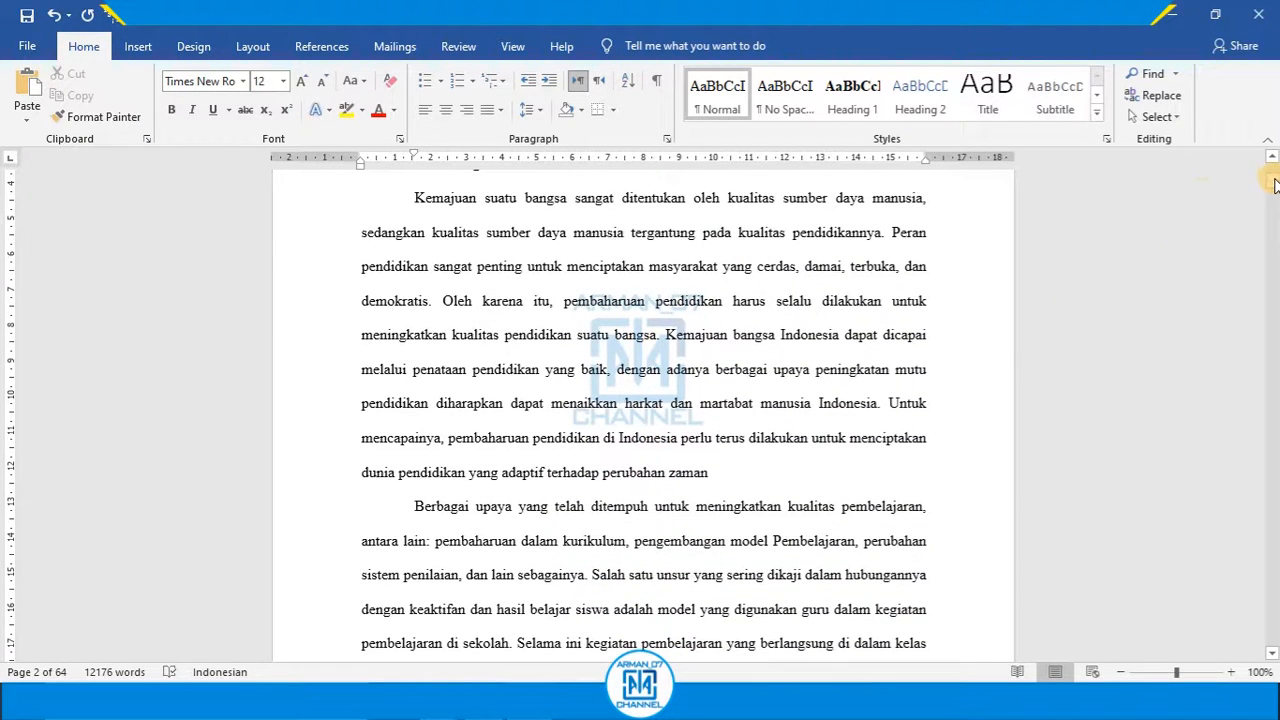
{"action": "left_click_drag", "start_coordinate": [1272, 178], "coordinate": [1272, 182]}
{"action": "scroll", "coordinate": [634, 287], "scroll_direction": "up", "scroll_amount": 1}
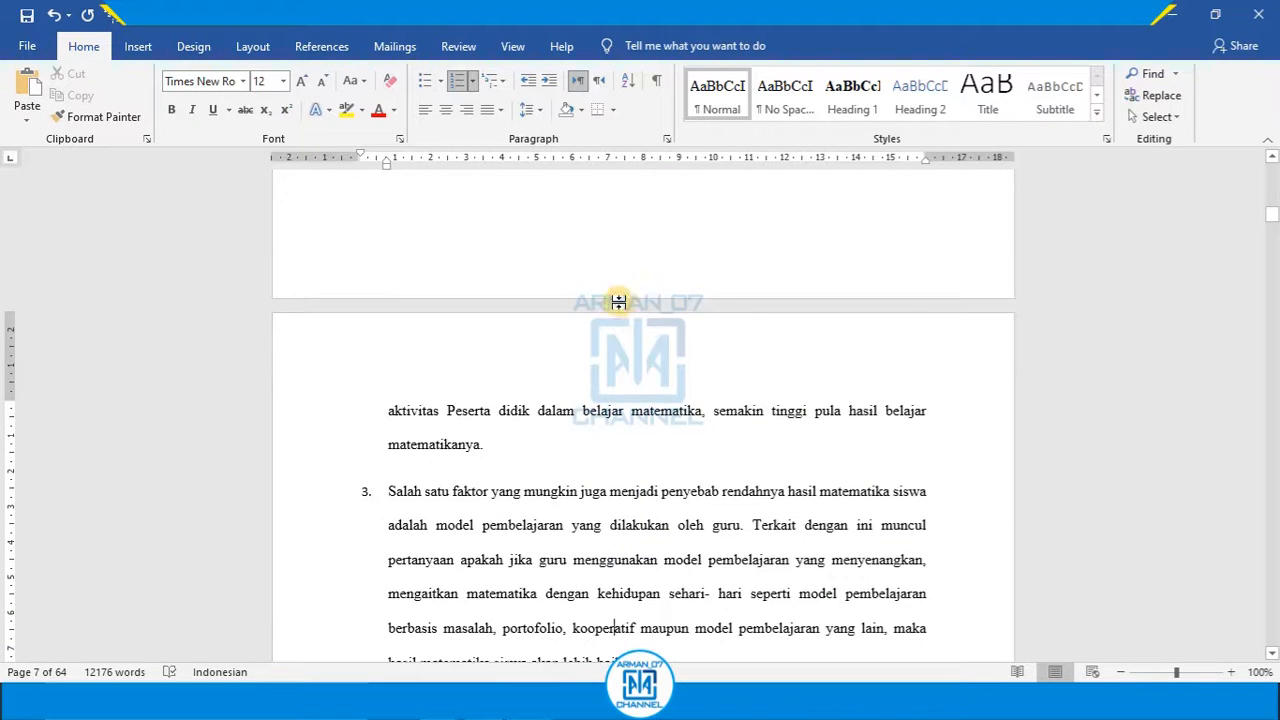
Step: Insert a next-page section break in the empty line above the "BAB II" heading
{"action": "key", "text": "shift+F5"}
{"action": "key", "text": "shift+F5"}
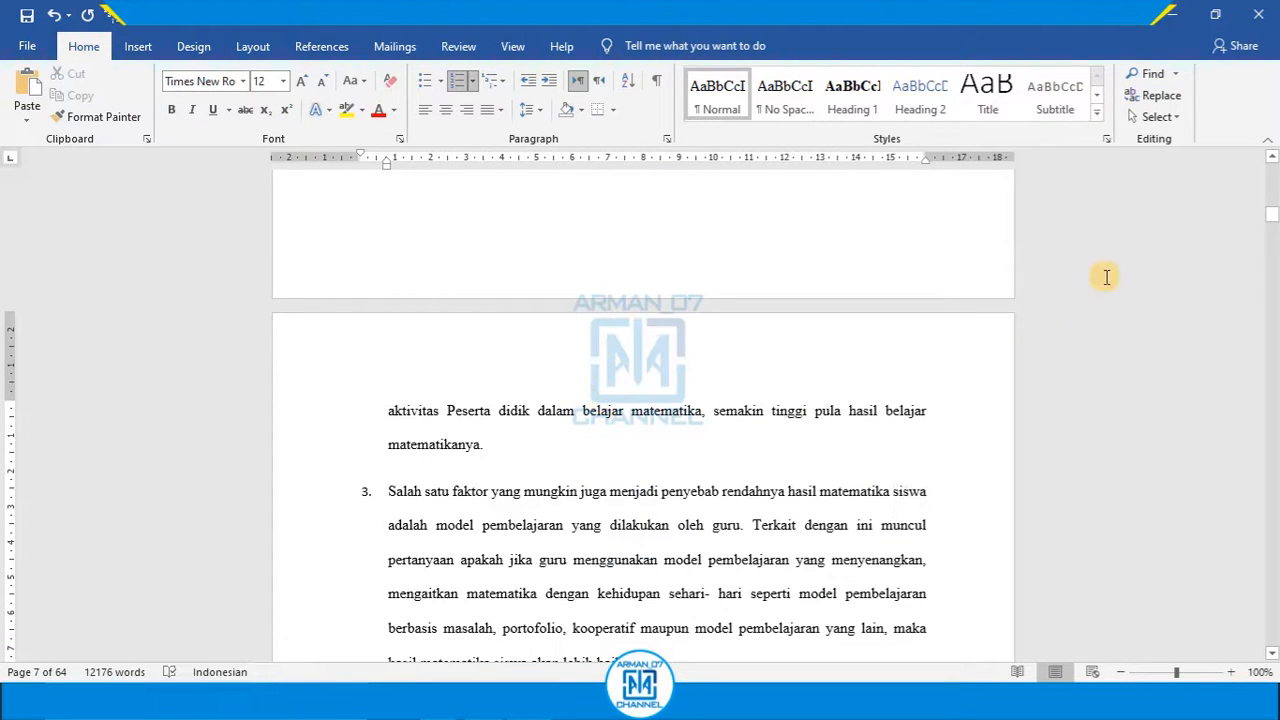
{"action": "left_click_drag", "start_coordinate": [1273, 222], "coordinate": [1272, 224]}
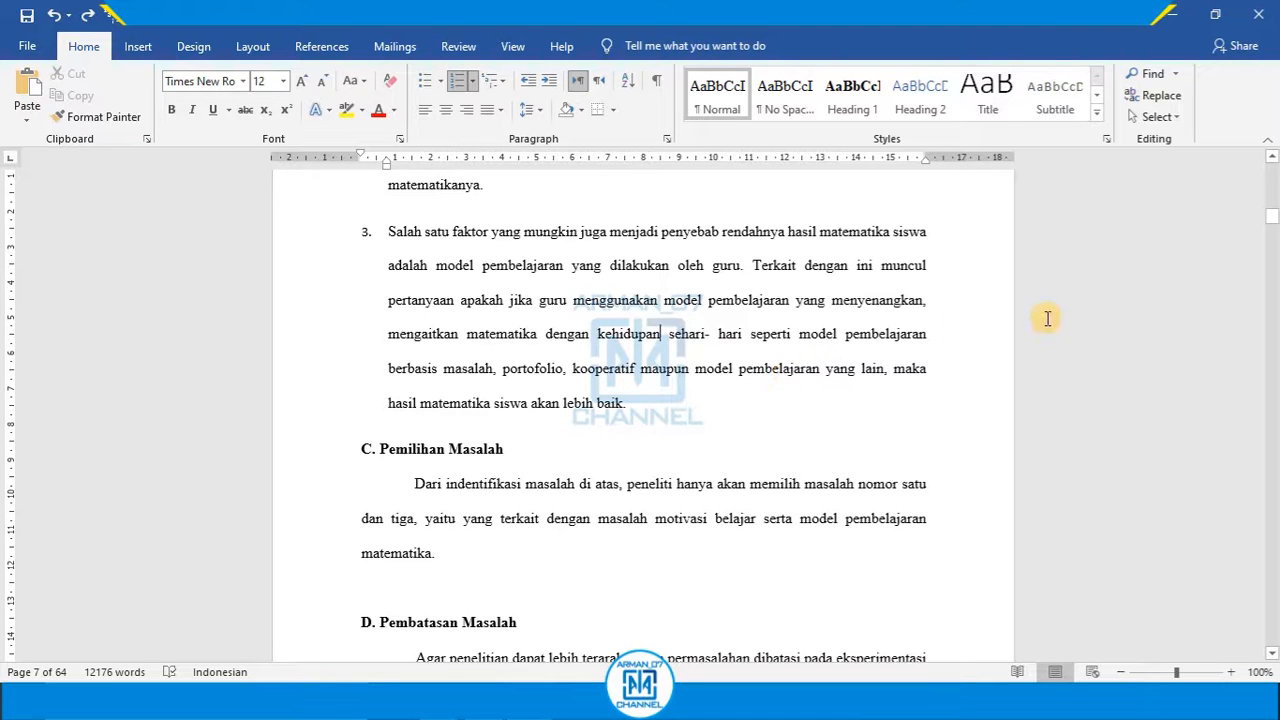
{"action": "left_click_drag", "start_coordinate": [1274, 218], "coordinate": [1274, 226]}
{"action": "scroll", "coordinate": [790, 265], "scroll_direction": "up", "scroll_amount": 15}
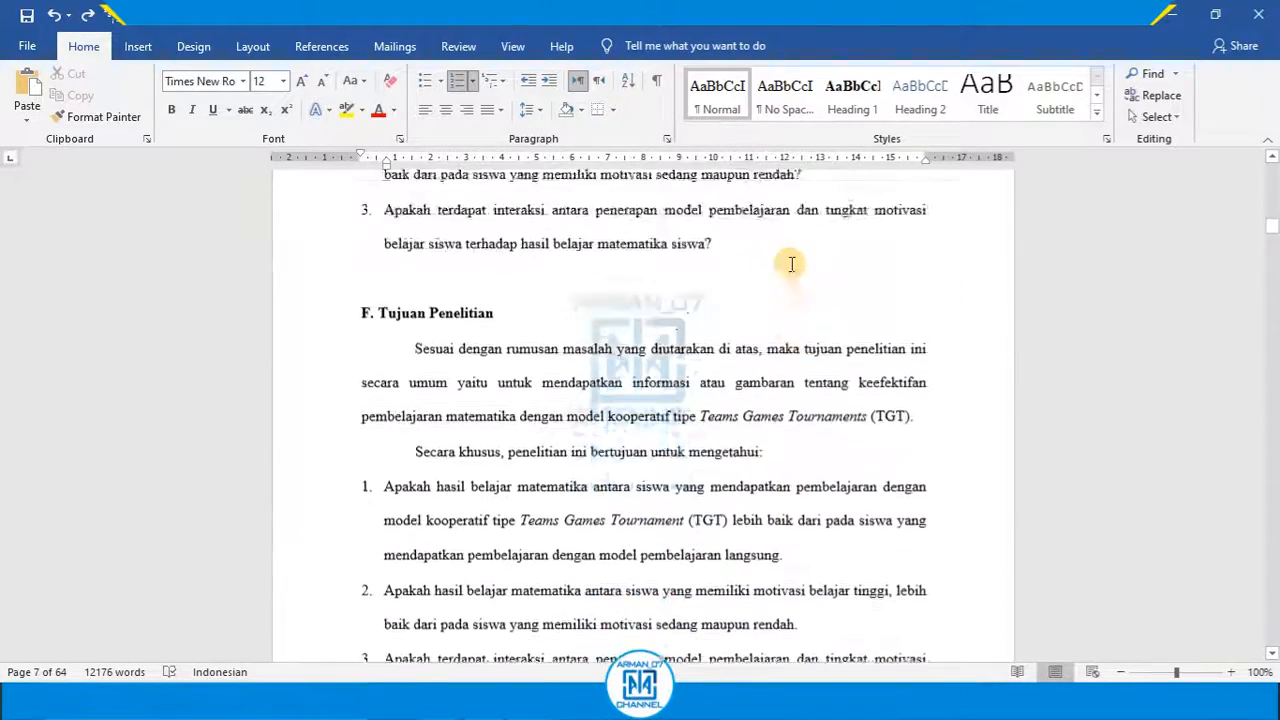
{"action": "left_click", "coordinate": [1272, 157]}
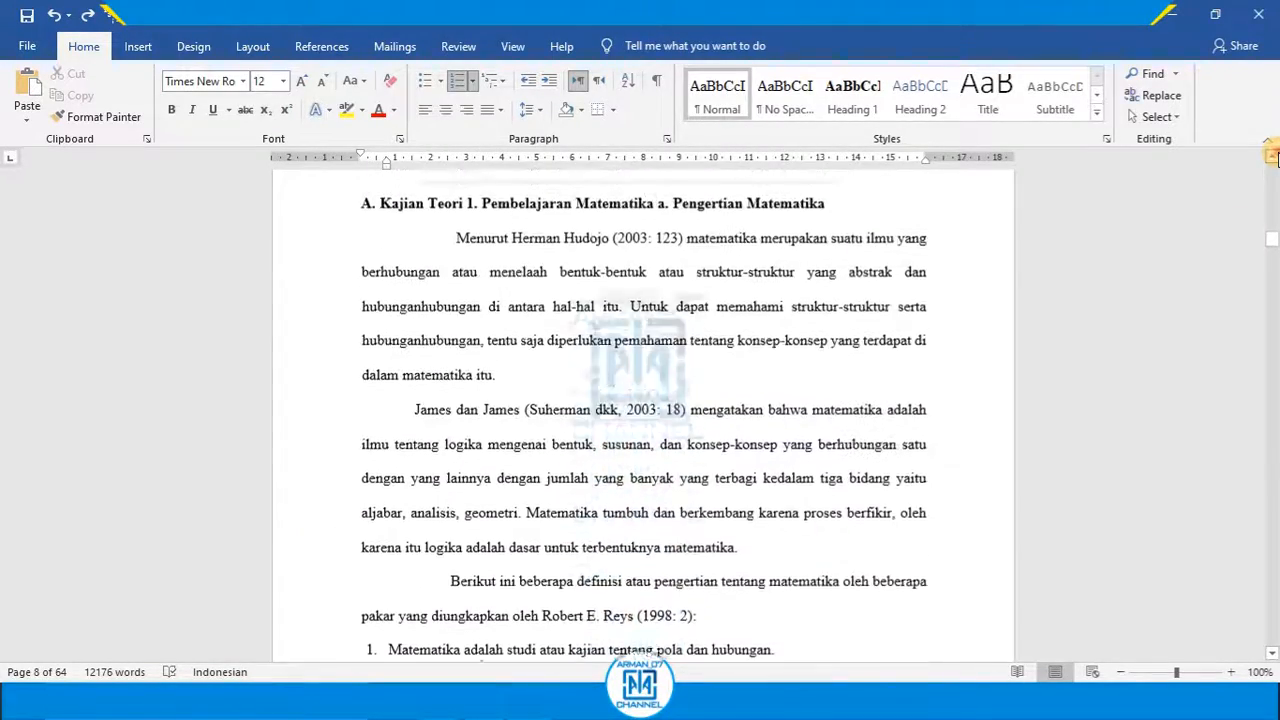
{"action": "left_click", "coordinate": [640, 282]}
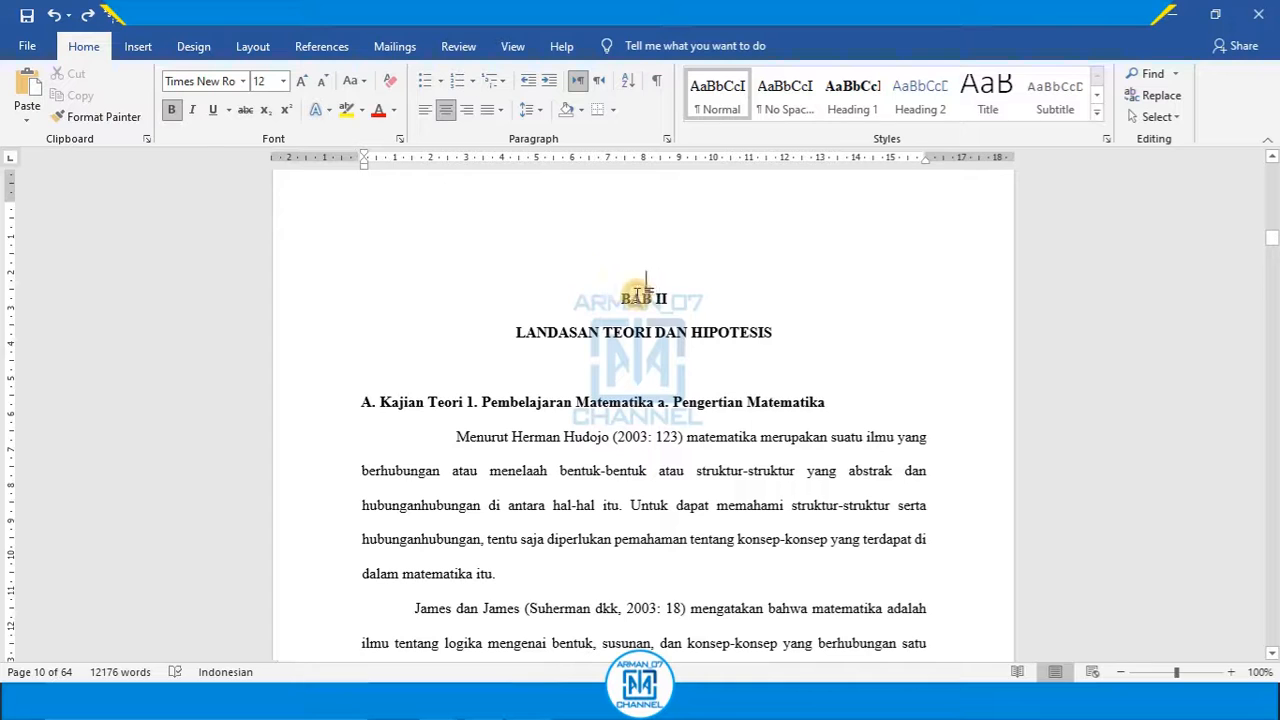
{"action": "left_click", "coordinate": [1272, 157]}
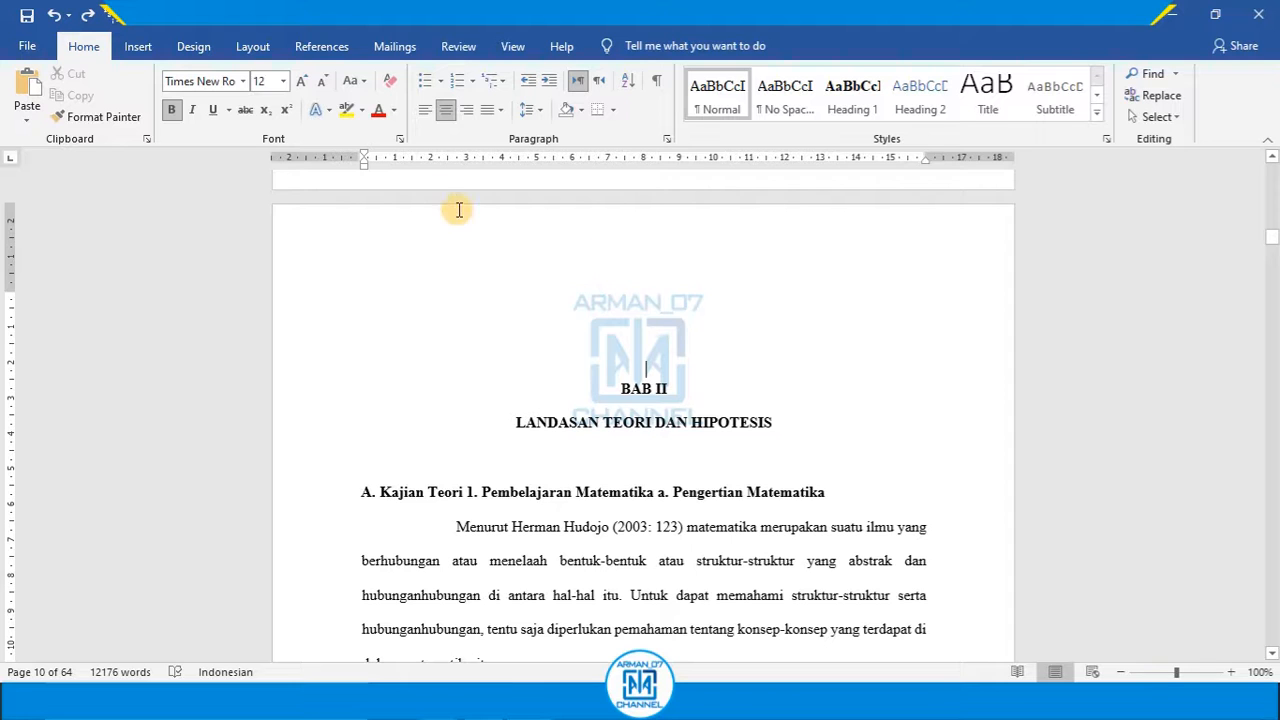
{"action": "left_click", "coordinate": [258, 46]}
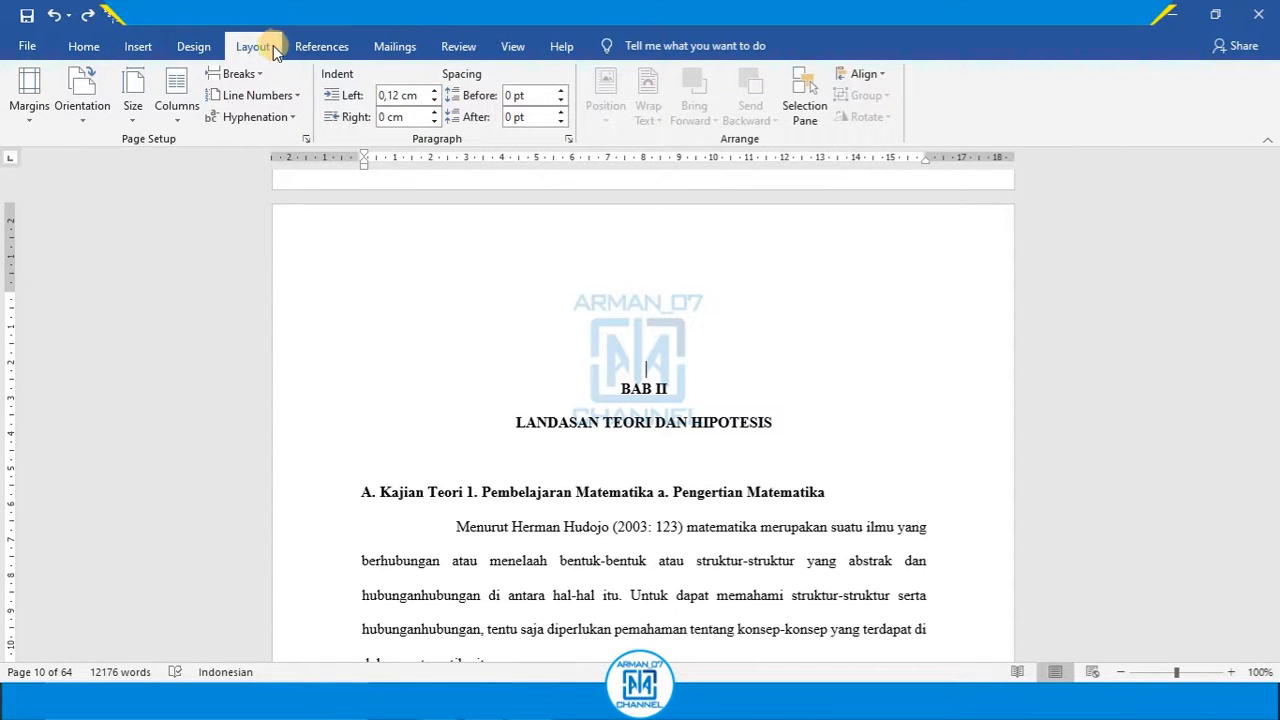
{"action": "left_click", "coordinate": [240, 74]}
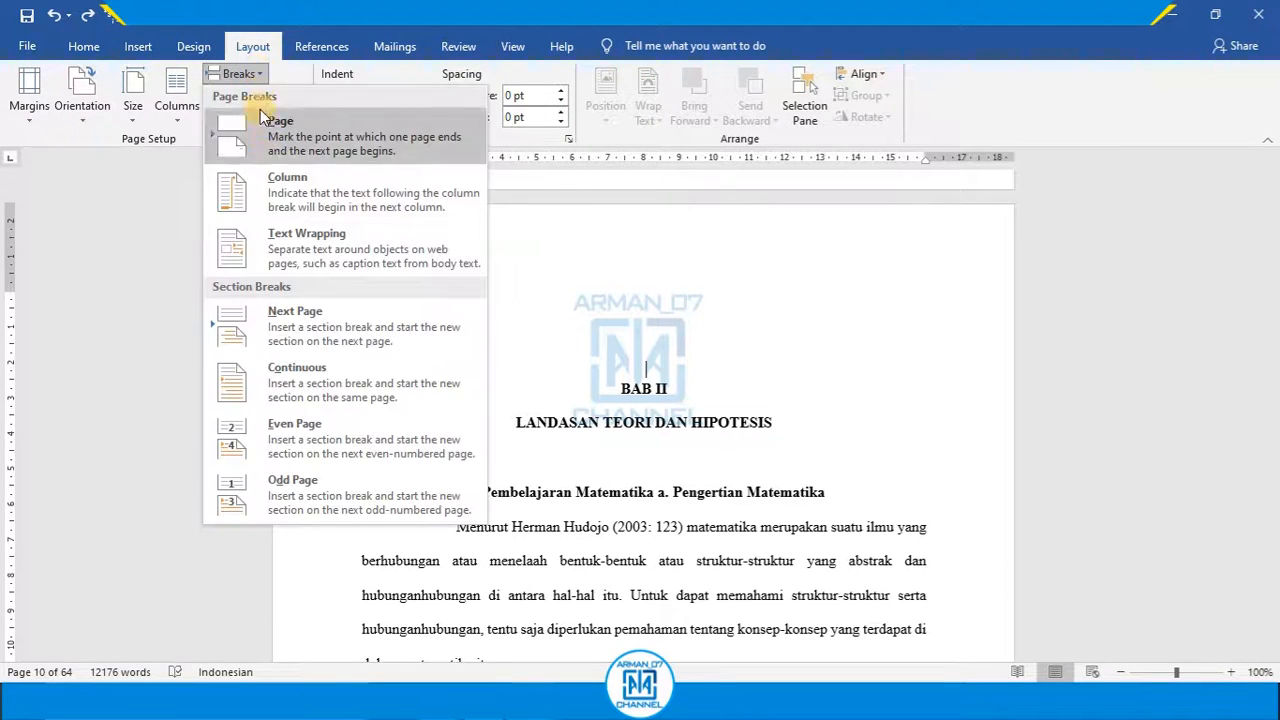
{"action": "left_click", "coordinate": [340, 327]}
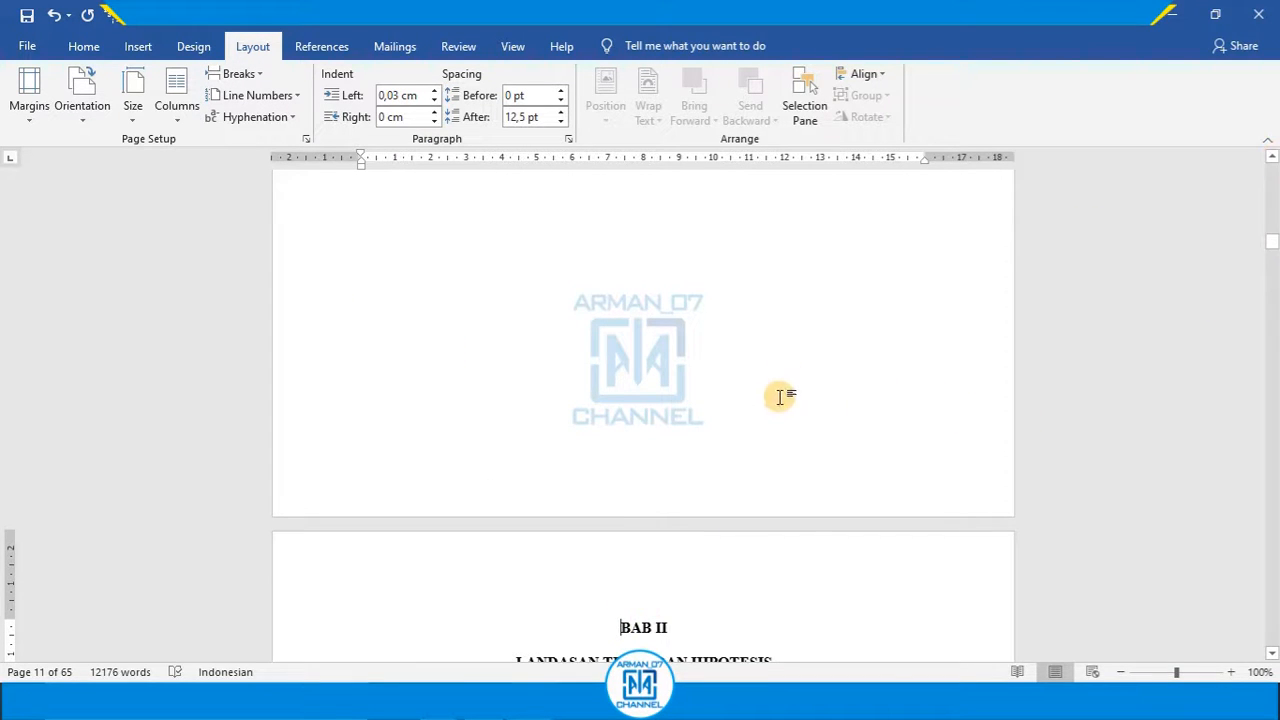
Step: Set the page orientation to landscape for the section starting at "BAB II", leaving the preceding section in portrait
{"action": "scroll", "coordinate": [773, 420], "scroll_direction": "down", "scroll_amount": 3}
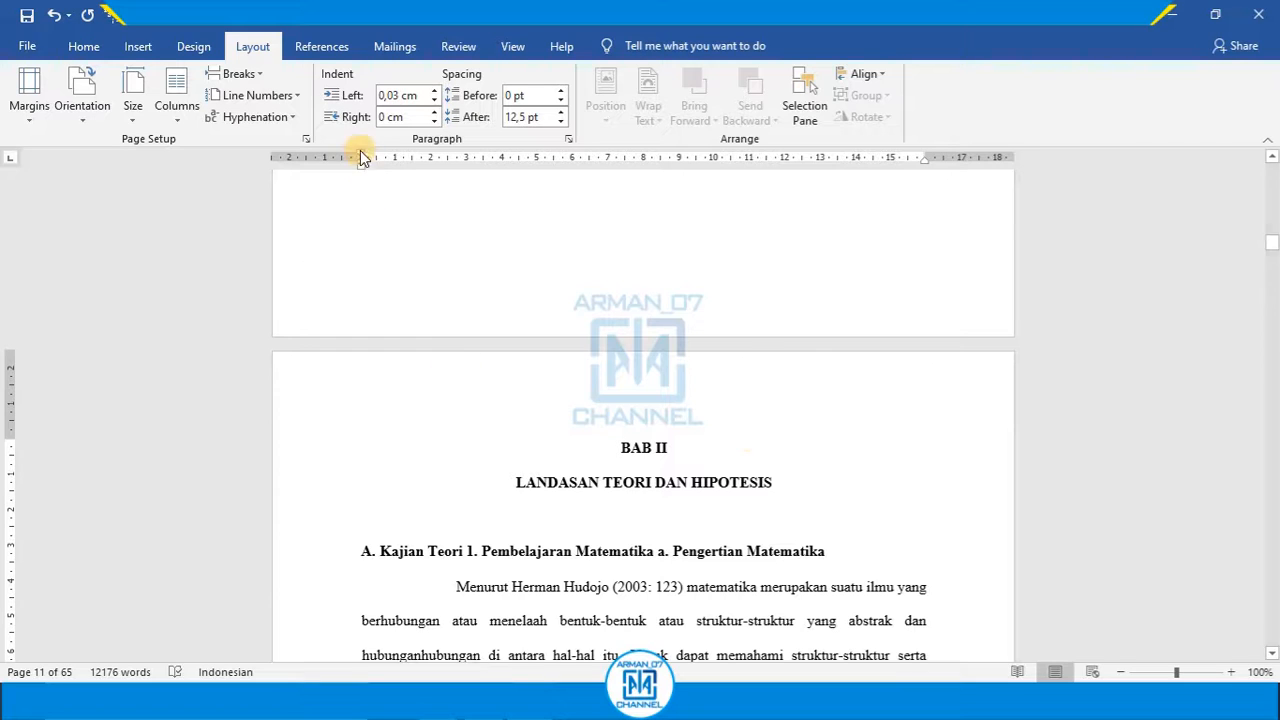
{"action": "left_click", "coordinate": [306, 138]}
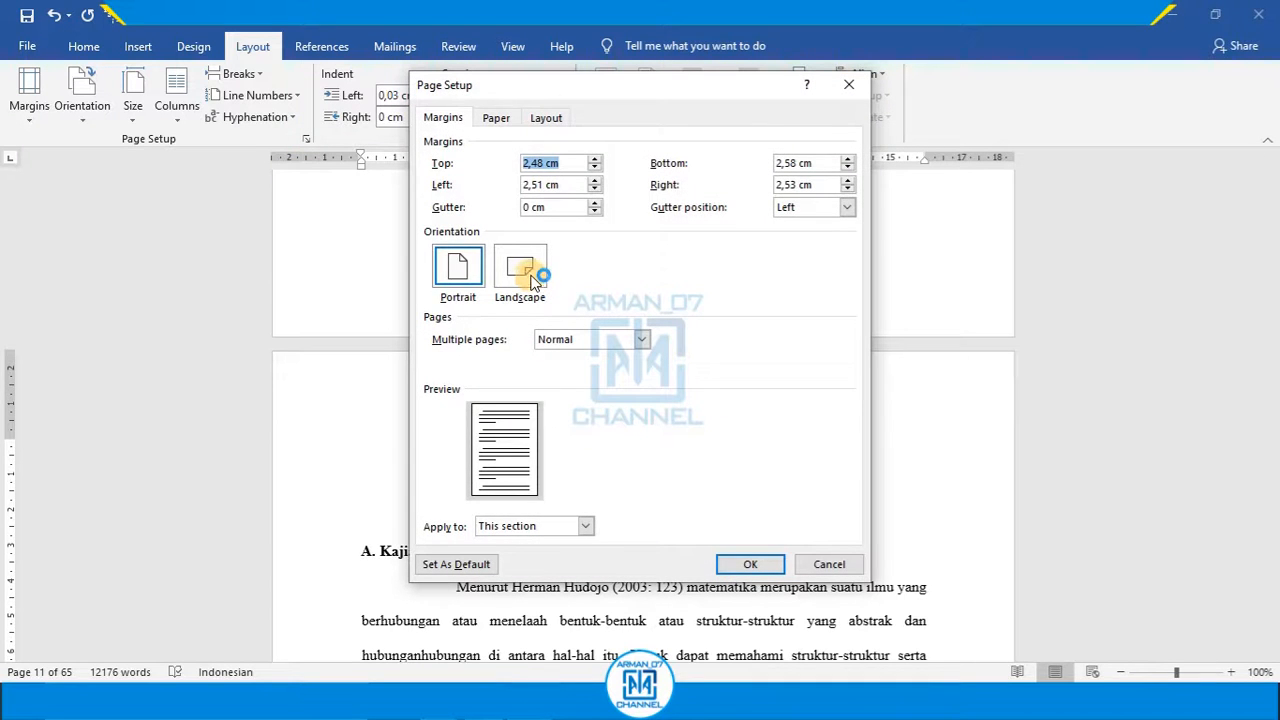
{"action": "left_click", "coordinate": [520, 270]}
{"action": "left_click", "coordinate": [742, 565]}
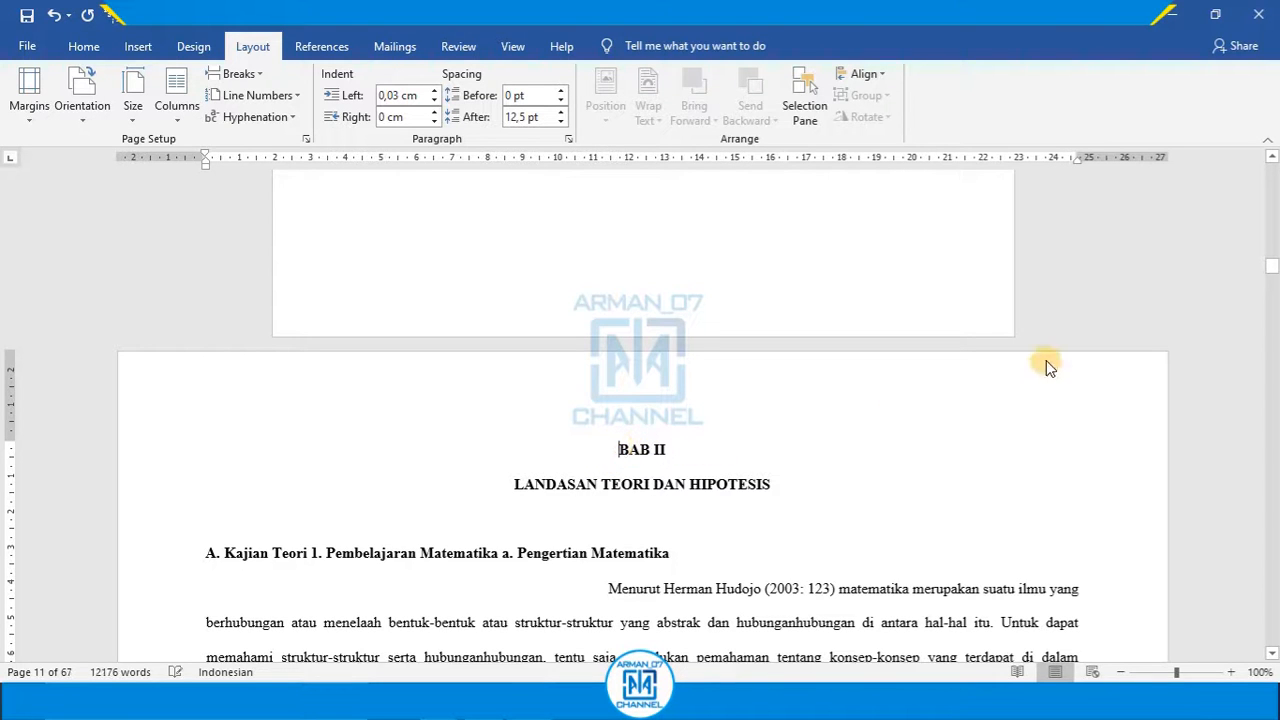
{"action": "left_click", "coordinate": [1272, 158]}
{"action": "scroll", "coordinate": [1272, 162], "scroll_direction": "up", "scroll_amount": 5}
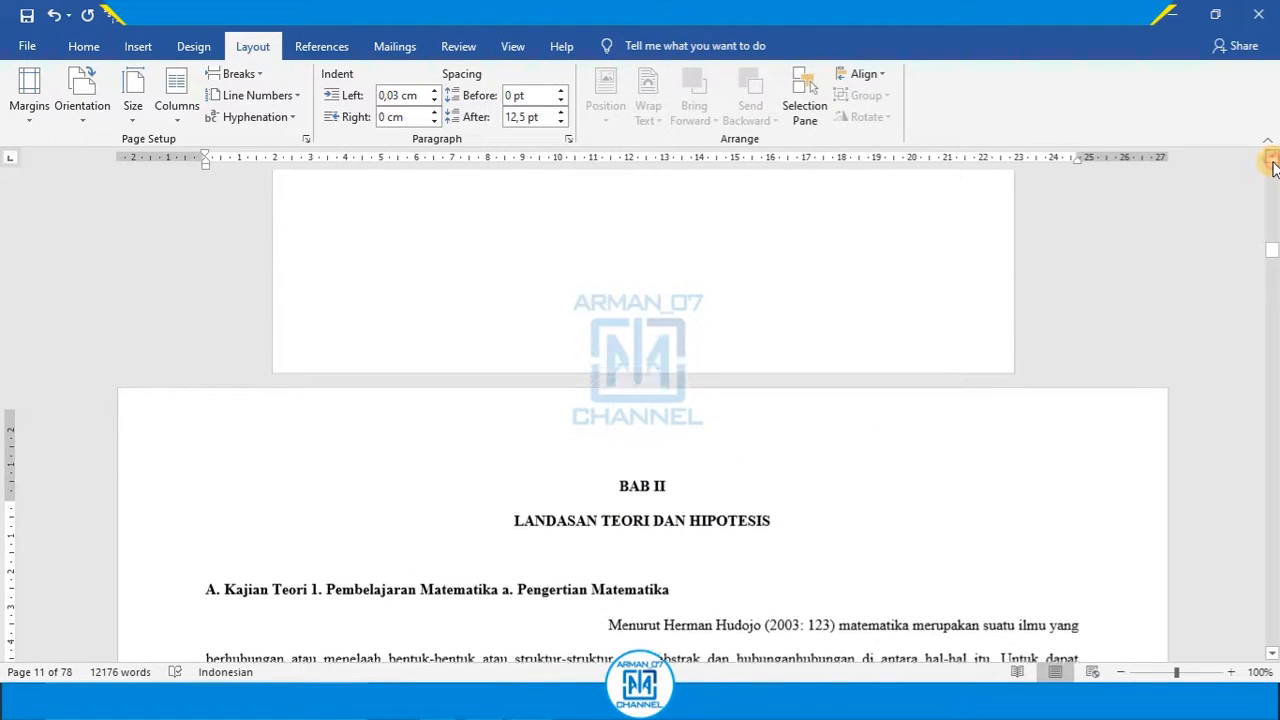
Step: Delete the surplus empty lines and blank page between the end of "G. Manfaat Penelitian" and the landscape "BAB II" page
{"action": "left_click_drag", "start_coordinate": [1272, 250], "coordinate": [1272, 238]}
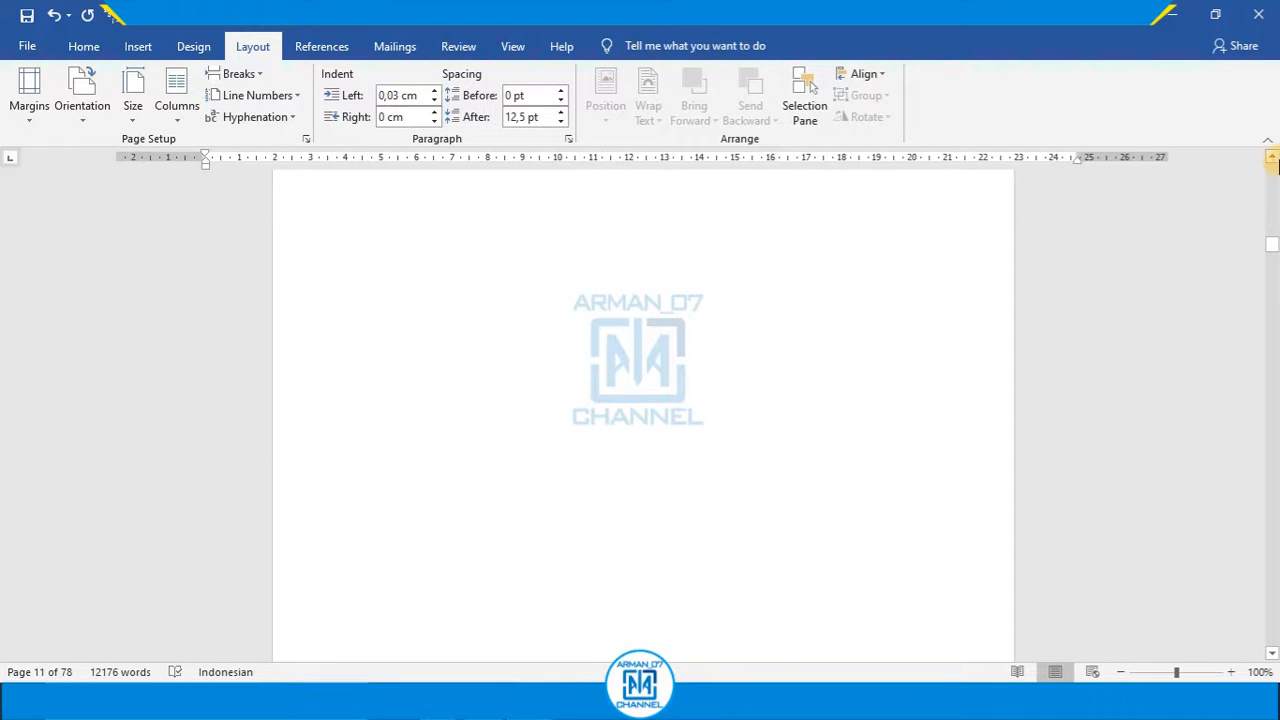
{"action": "left_click_drag", "start_coordinate": [1272, 162], "coordinate": [1272, 162]}
{"action": "left_click_drag", "start_coordinate": [1268, 243], "coordinate": [1268, 239]}
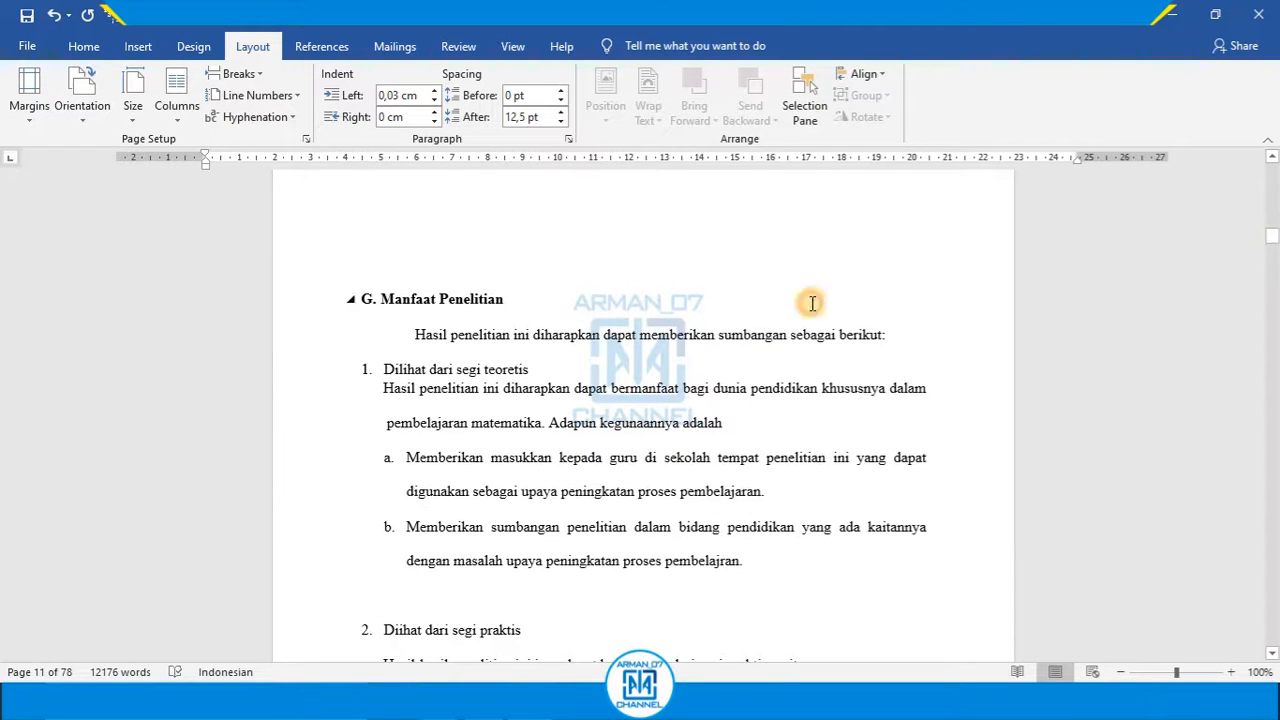
{"action": "scroll", "coordinate": [522, 332], "scroll_direction": "down", "scroll_amount": 10}
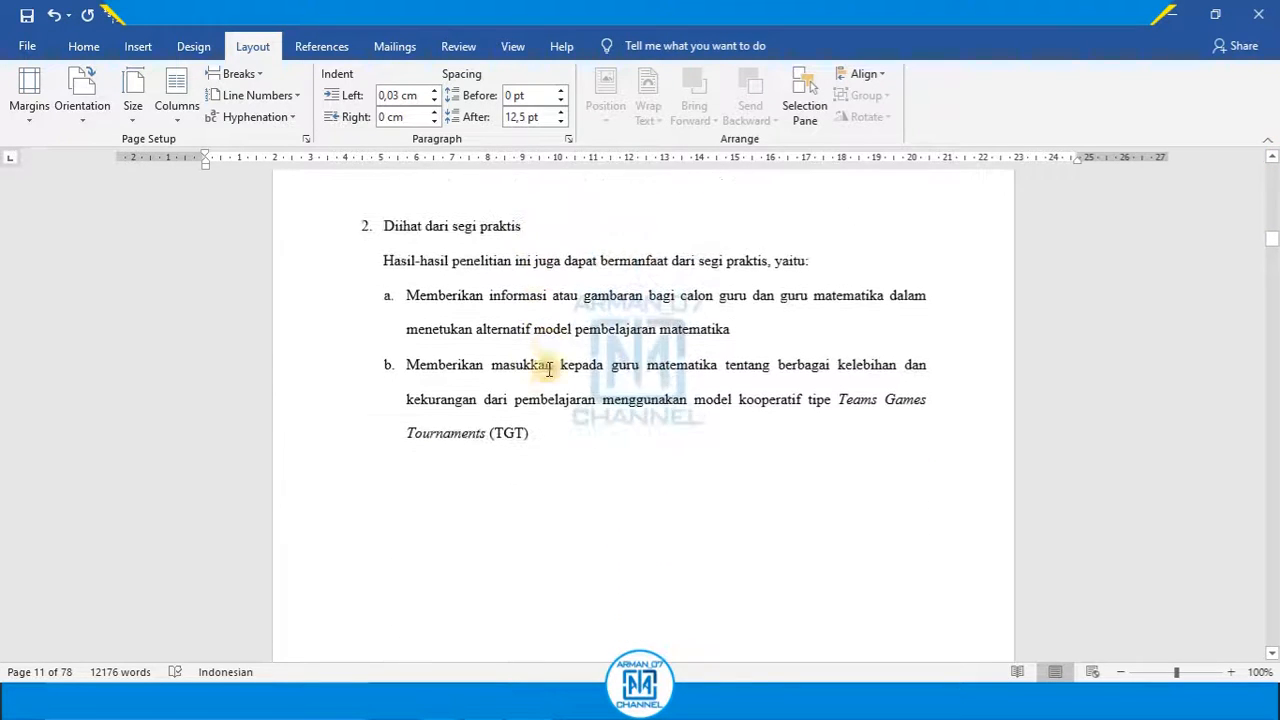
{"action": "scroll", "coordinate": [545, 380], "scroll_direction": "down", "scroll_amount": 6}
{"action": "left_click", "coordinate": [502, 322]}
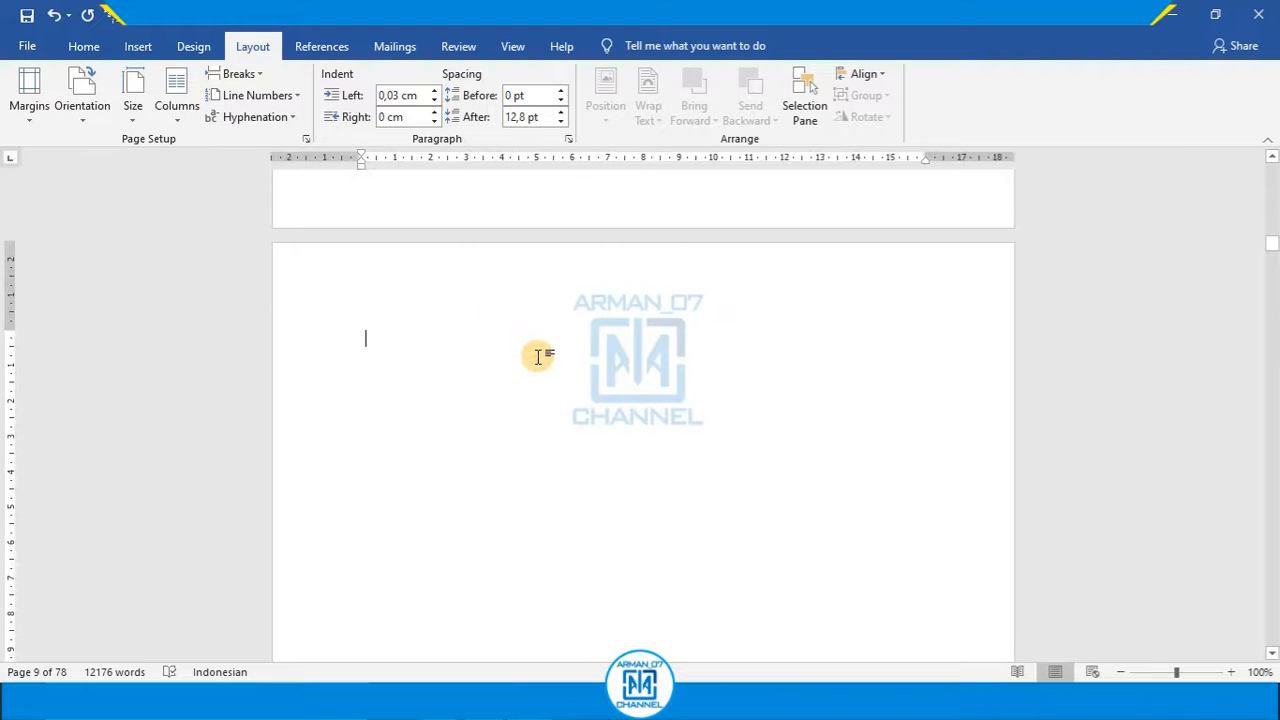
{"action": "key", "text": "ctrl+e"}
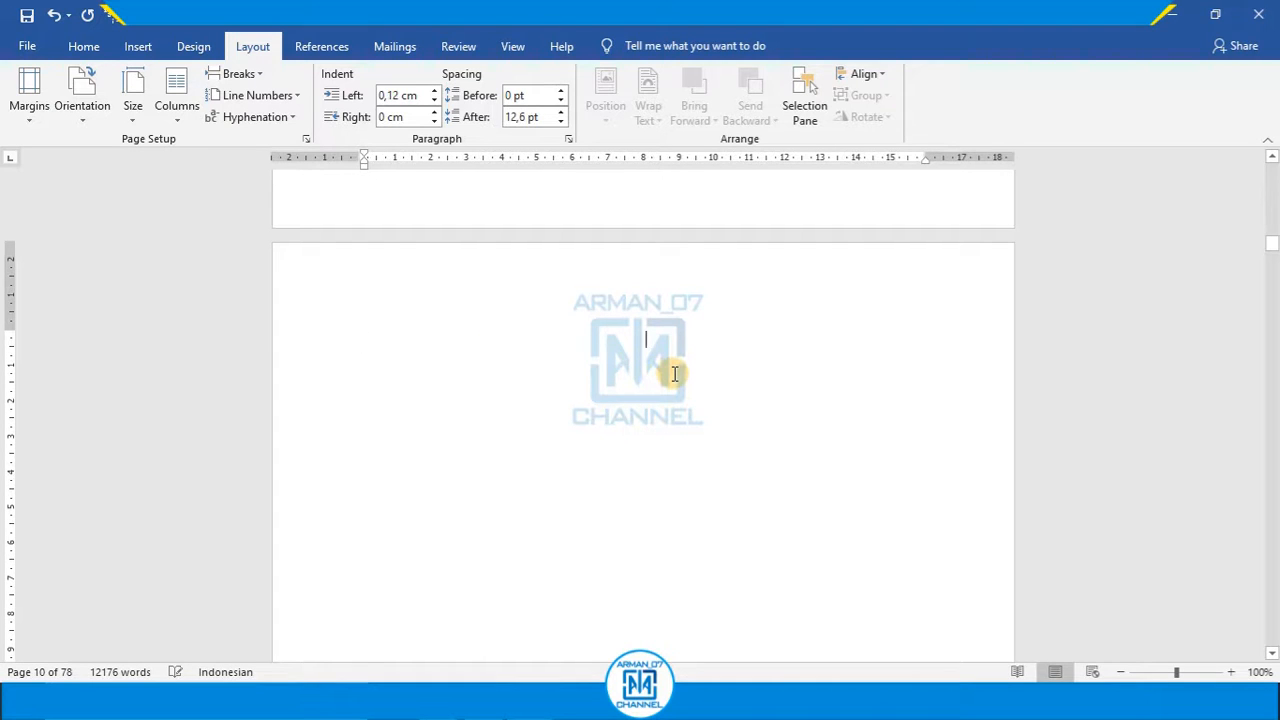
{"action": "key", "text": "BackSpace"}
{"action": "key", "text": "BackSpace"}
{"action": "key", "text": "BackSpace"}
{"action": "key", "text": "BackSpace"}
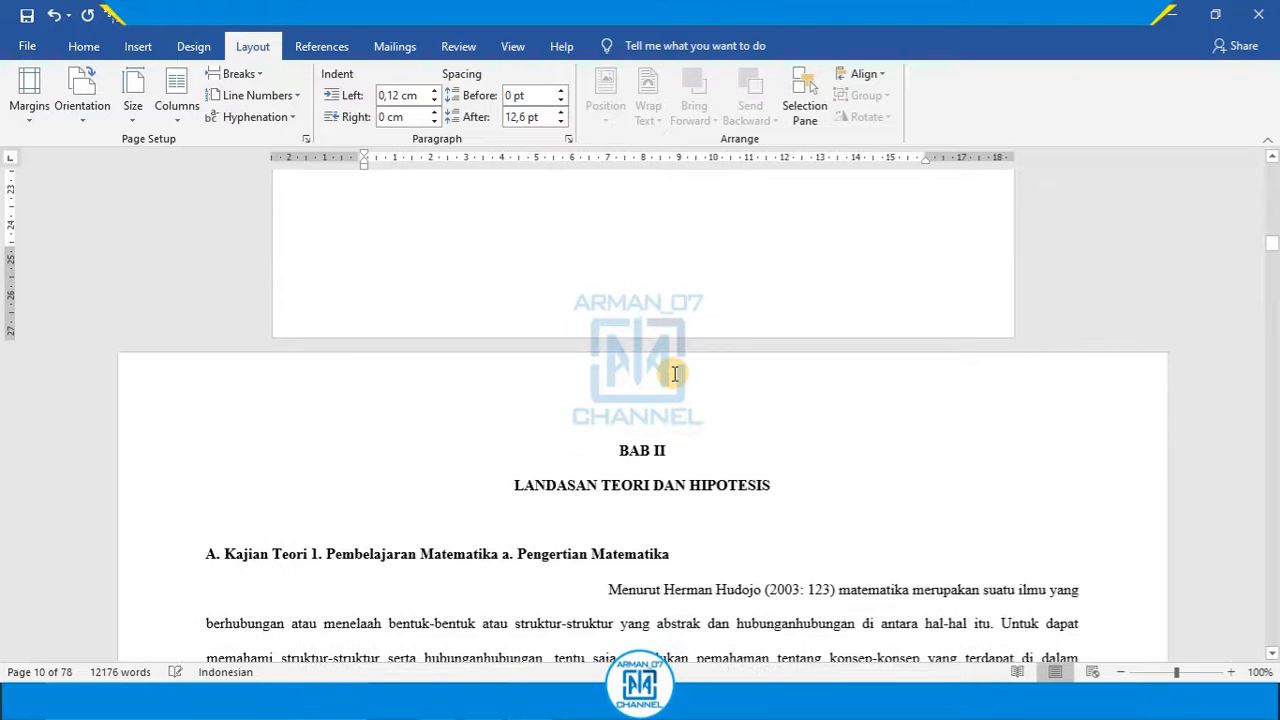
{"action": "scroll", "coordinate": [726, 360], "scroll_direction": "up", "scroll_amount": 7}
{"action": "scroll", "coordinate": [731, 357], "scroll_direction": "down", "scroll_amount": 4}
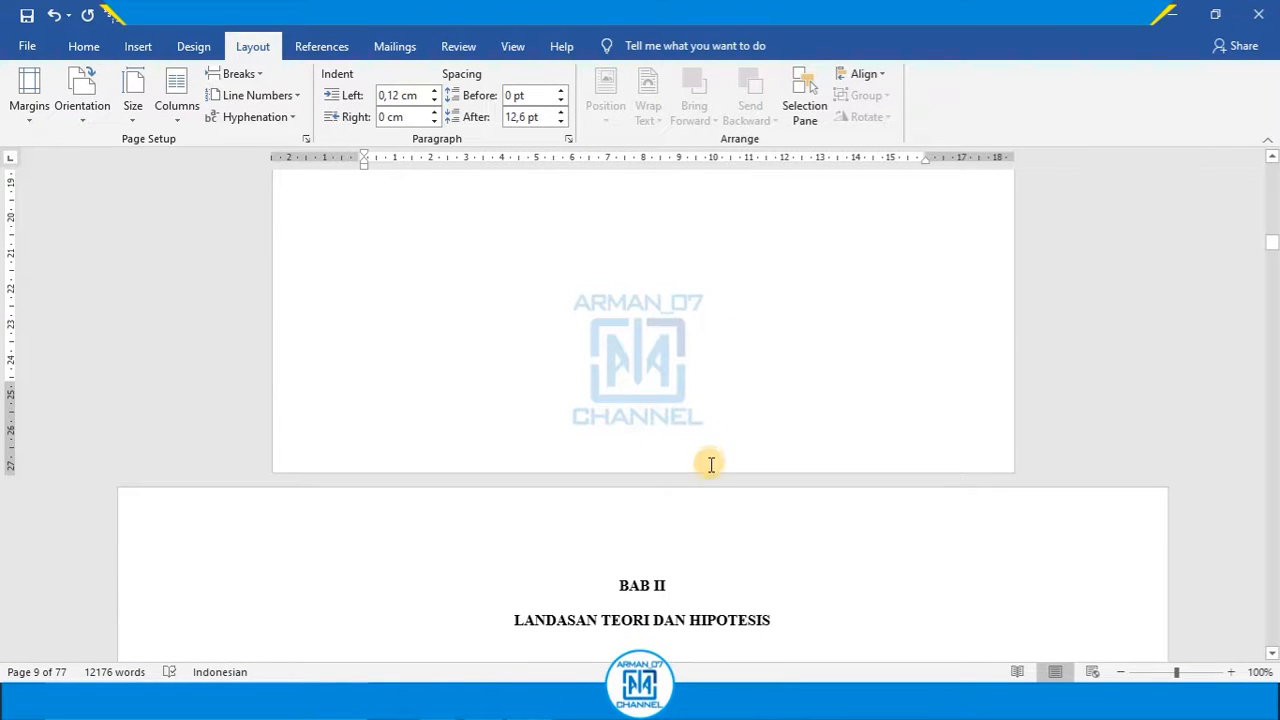
{"action": "scroll", "coordinate": [711, 463], "scroll_direction": "down", "scroll_amount": 3}
{"action": "left_click", "coordinate": [636, 497]}
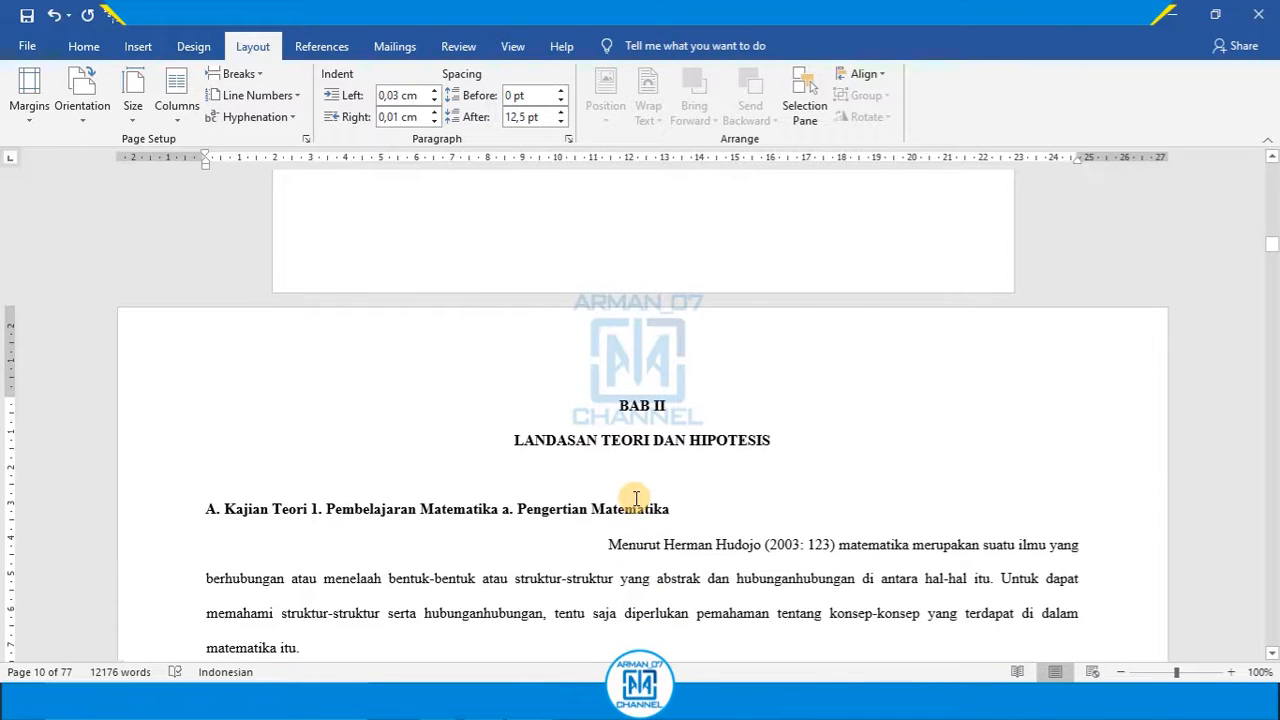